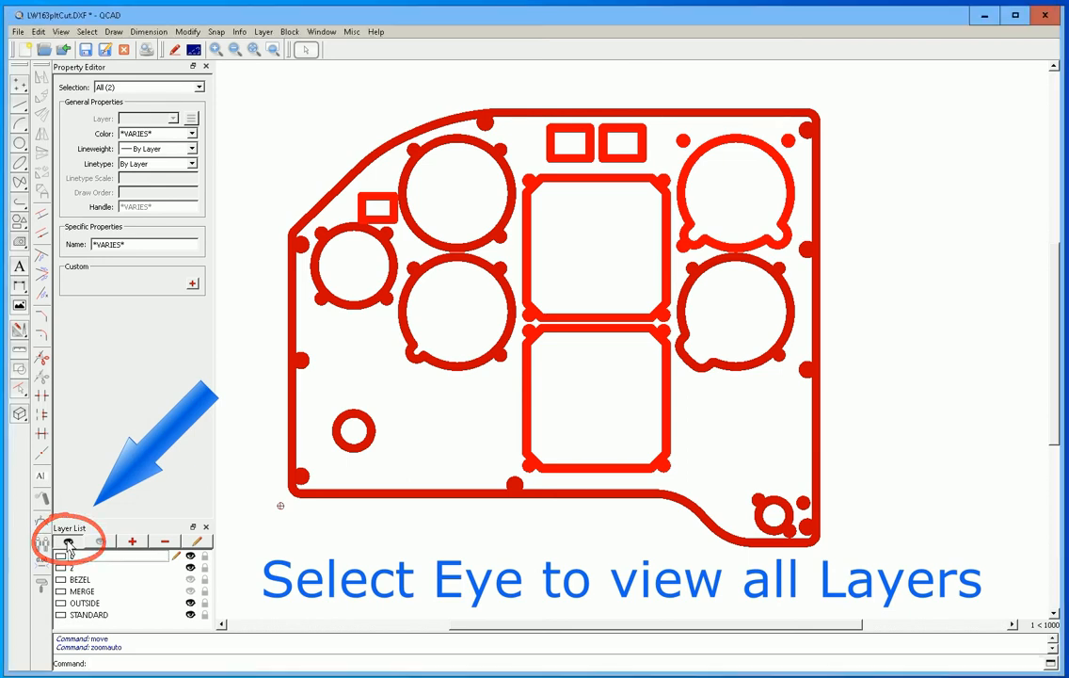
Step: Show all layers of the panel drawing
{"action": "left_click", "coordinate": [68, 543]}
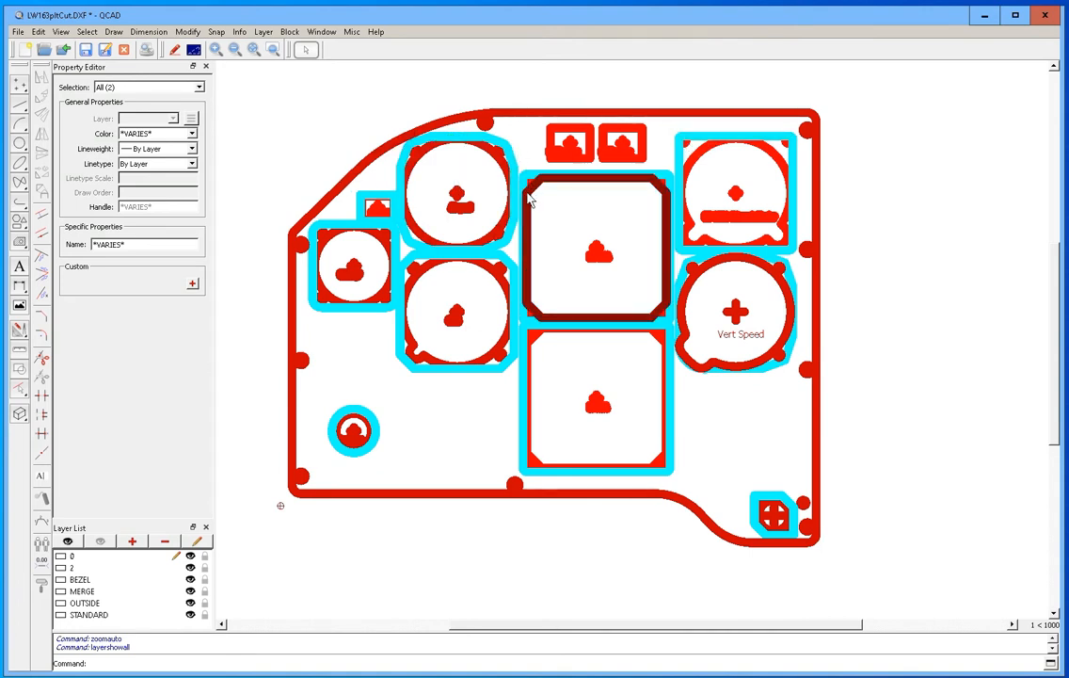
Step: Inspect the properties of the left bezel line around the upper square instrument and the attributes of layer 0
{"action": "left_click", "coordinate": [523, 226]}
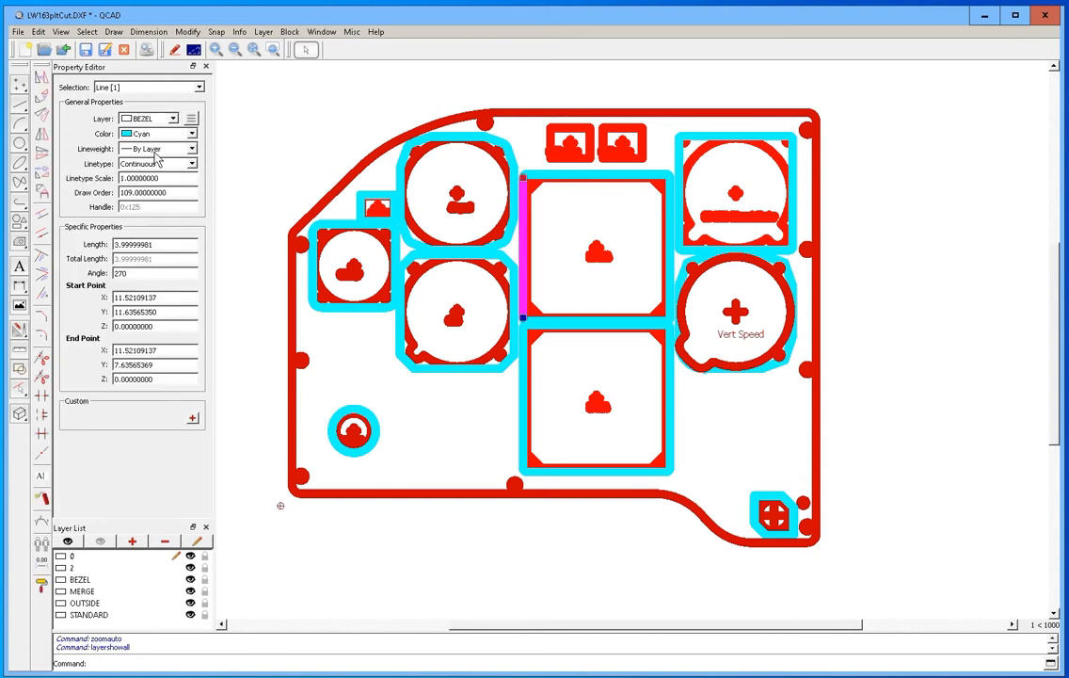
{"action": "left_click", "coordinate": [197, 544]}
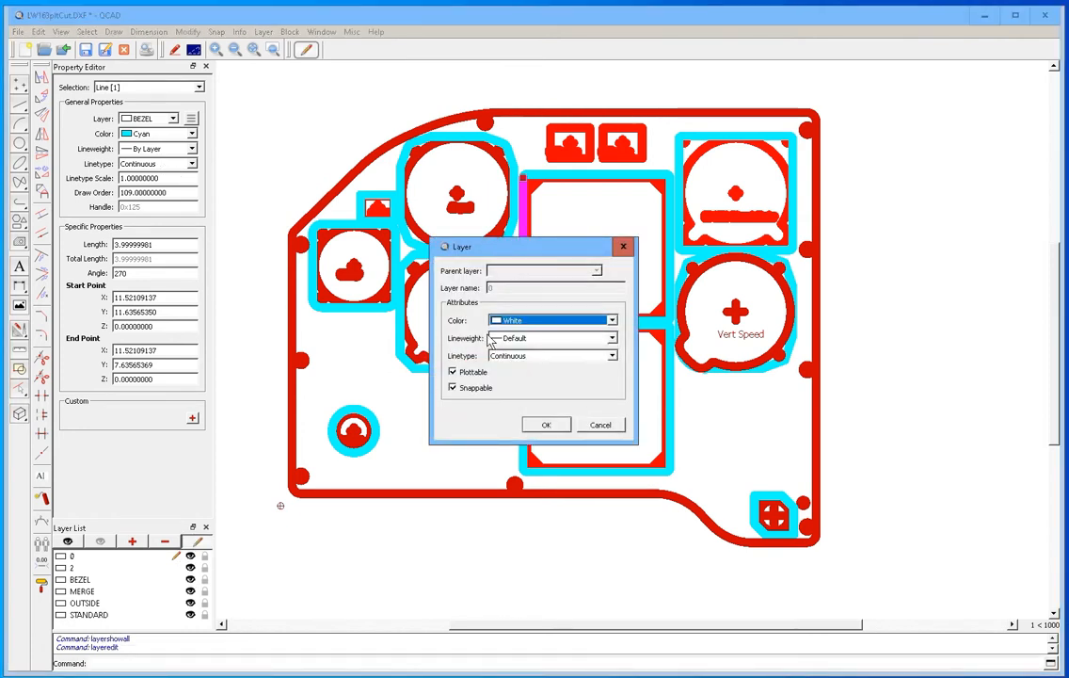
{"action": "left_click", "coordinate": [614, 426]}
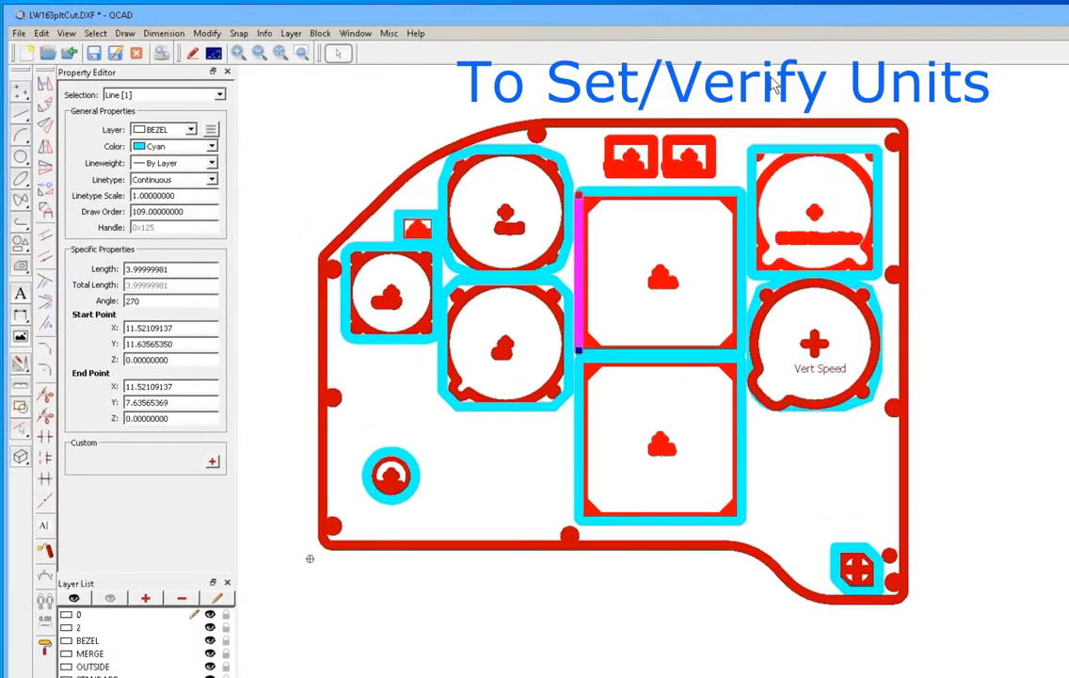
Step: Set the drawing unit to Inch in the drawing preferences and apply the change
{"action": "left_click", "coordinate": [41, 33]}
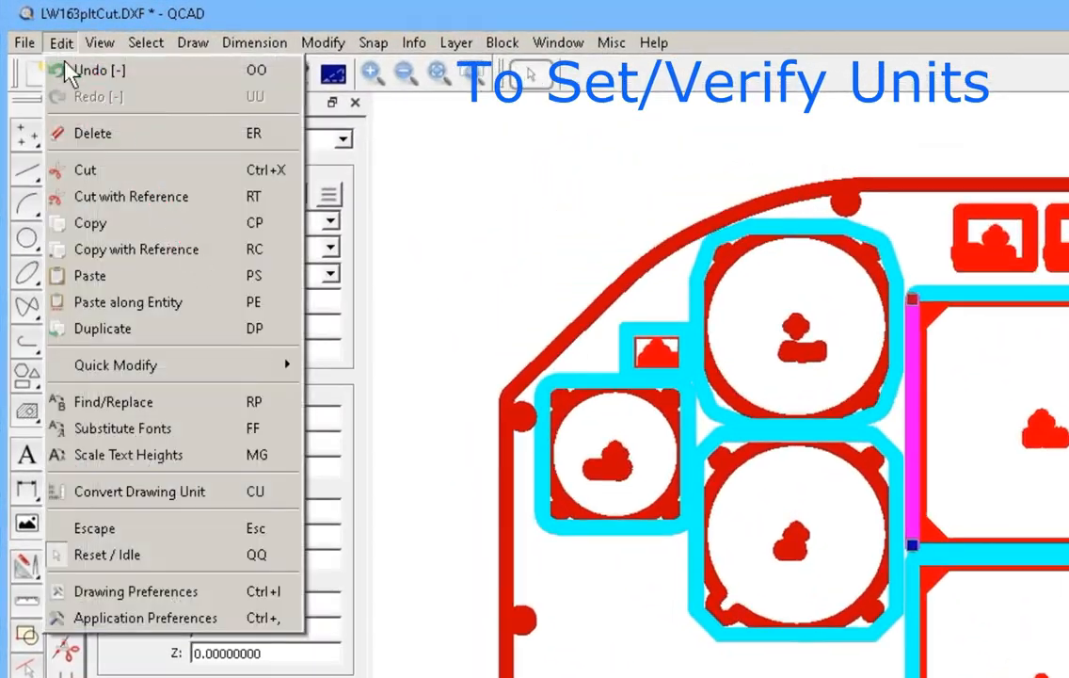
{"action": "left_click", "coordinate": [139, 591]}
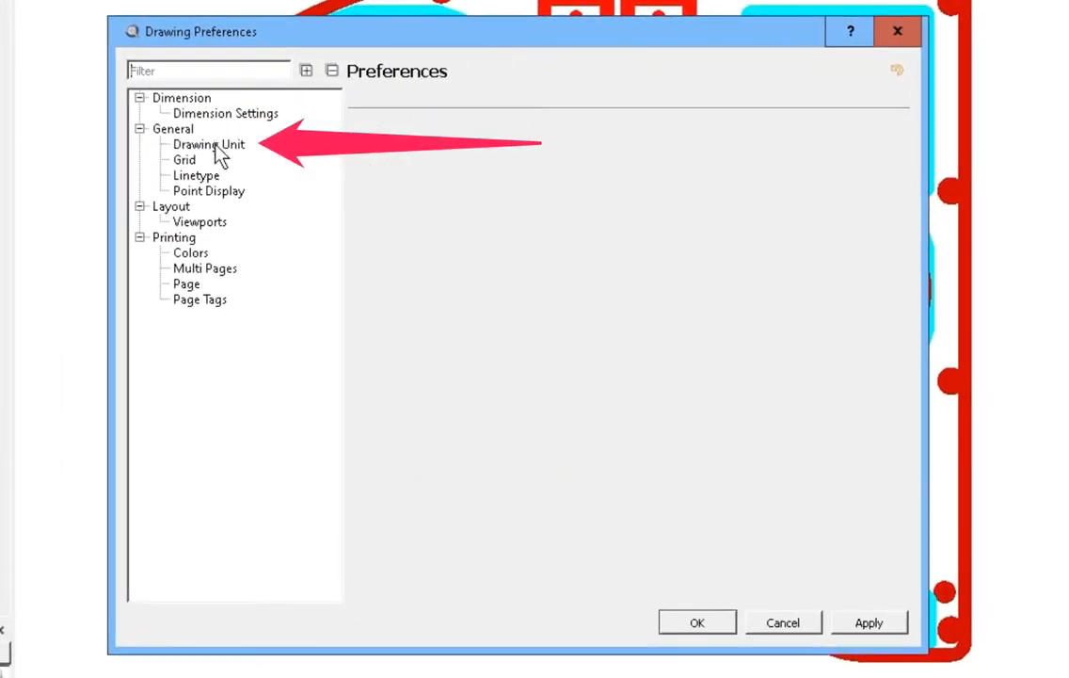
{"action": "left_click", "coordinate": [215, 147]}
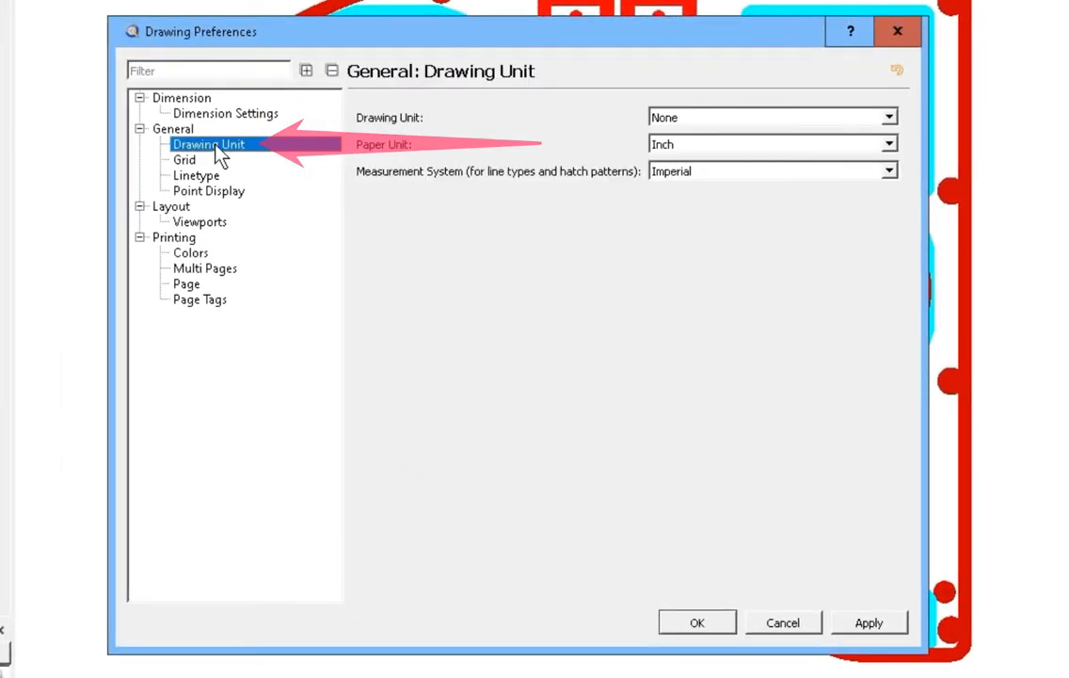
{"action": "left_click", "coordinate": [890, 118]}
{"action": "left_click", "coordinate": [831, 148]}
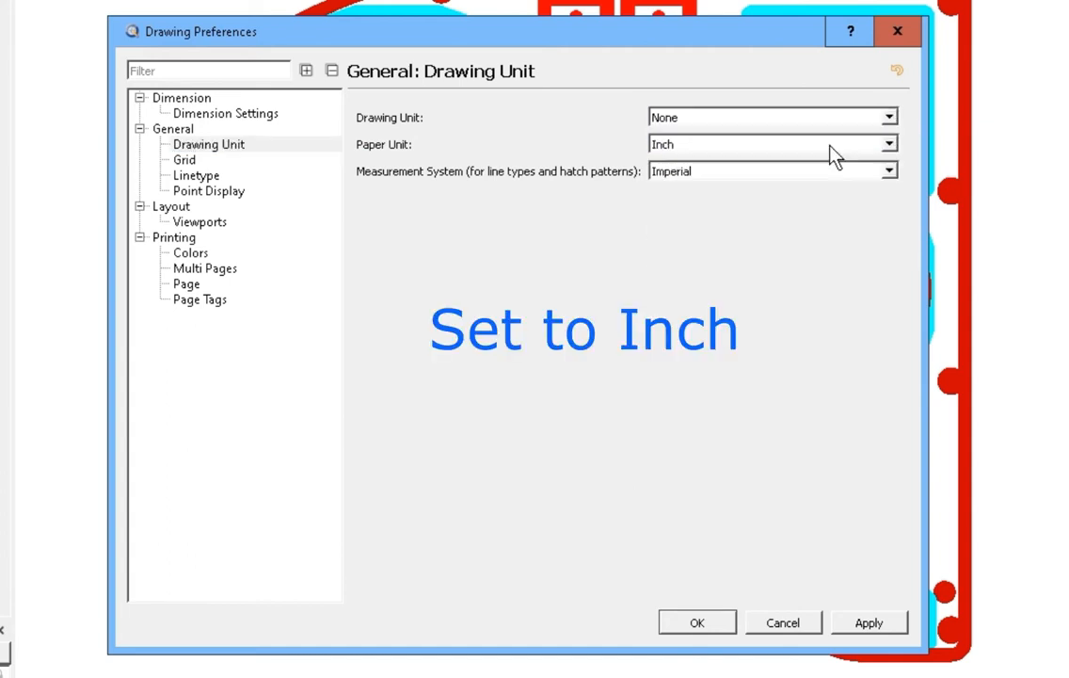
{"action": "left_click", "coordinate": [897, 631]}
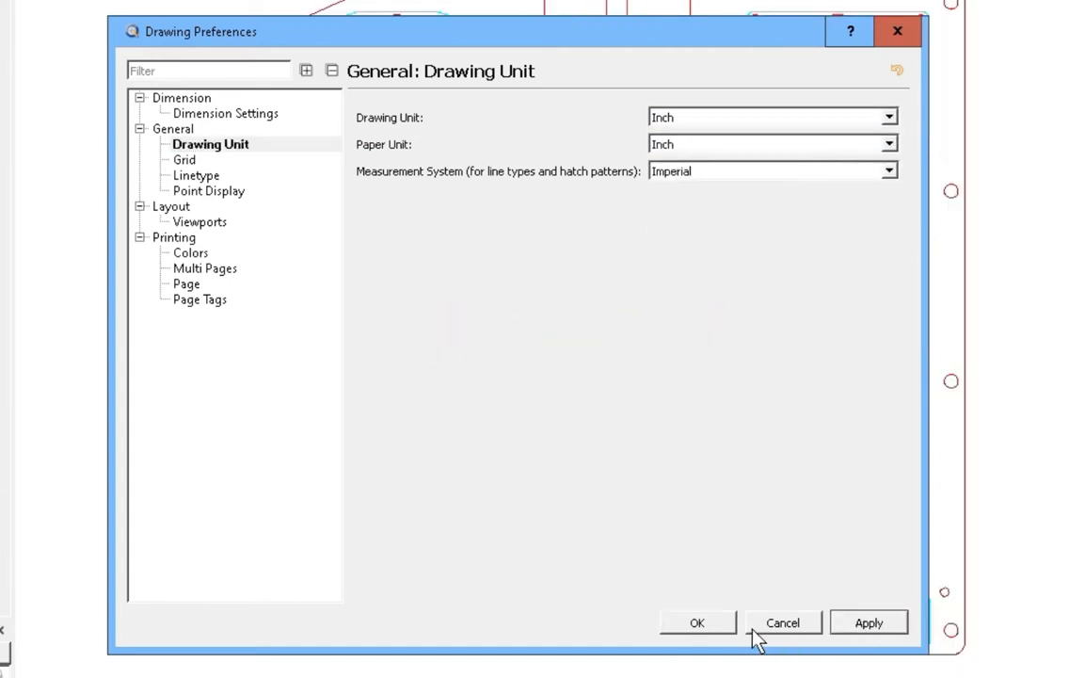
{"action": "left_click", "coordinate": [708, 628]}
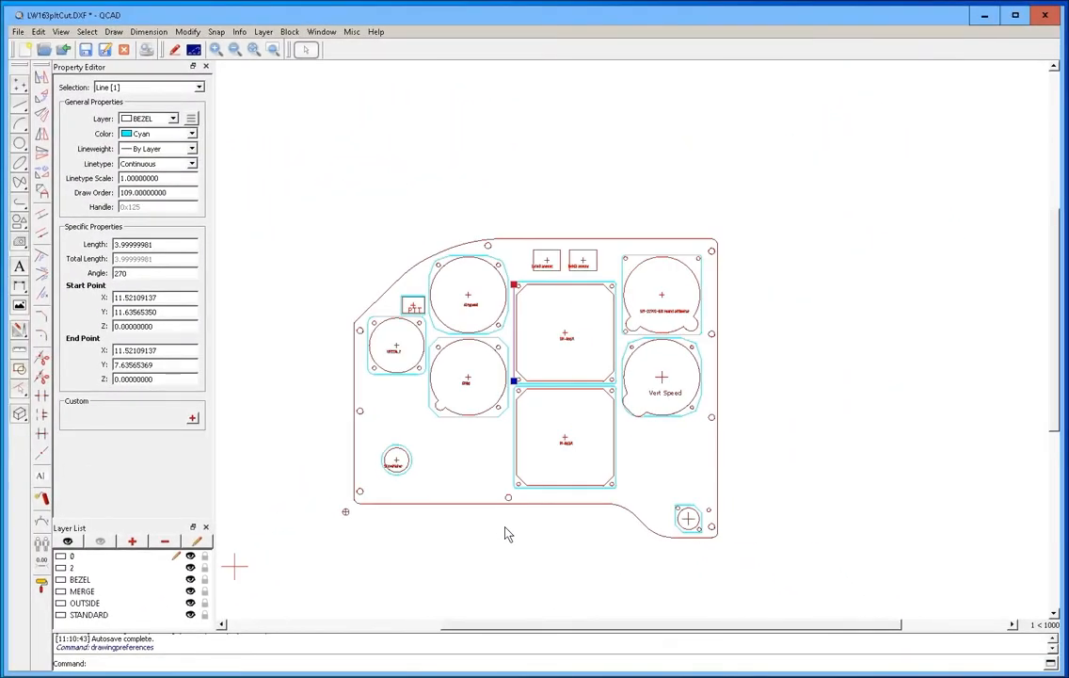
Step: Start importing a drawing and browse to the STANDARD folder inside Drawings > instrument
{"action": "scroll", "coordinate": [503, 532], "scroll_direction": "up", "scroll_amount": 1}
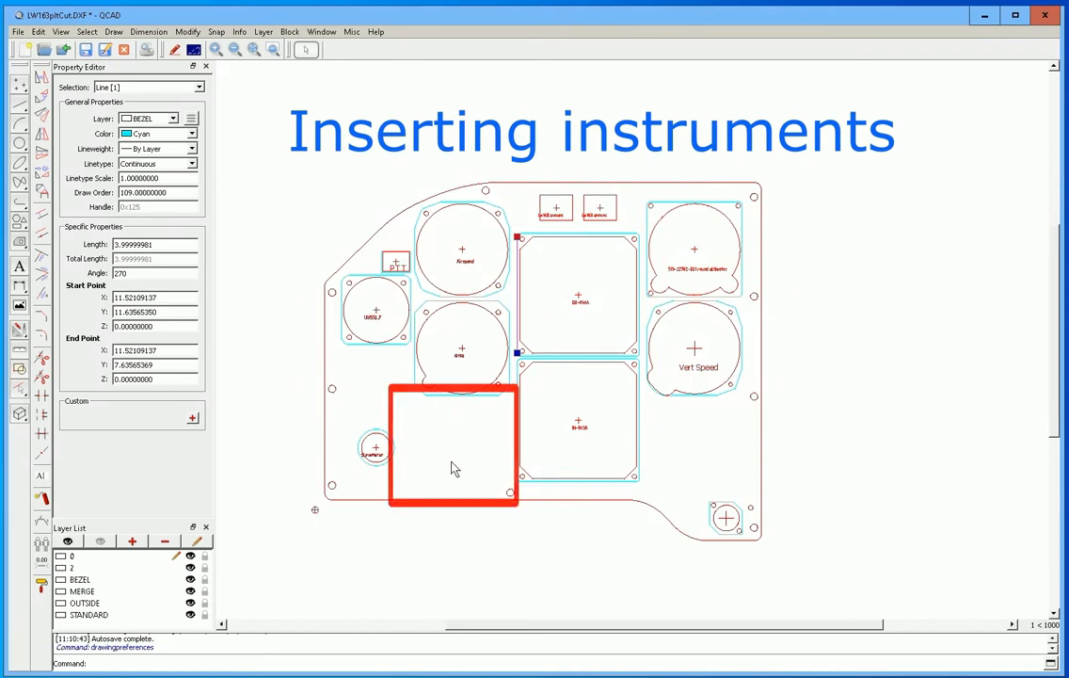
{"action": "left_click", "coordinate": [63, 49]}
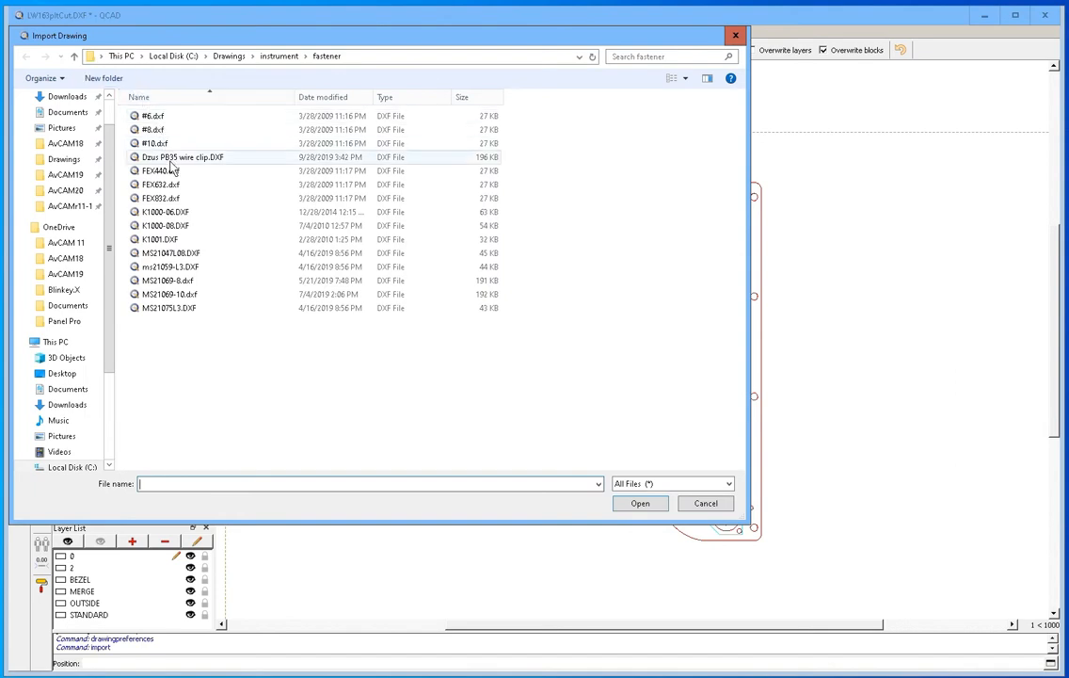
{"action": "left_click", "coordinate": [275, 56]}
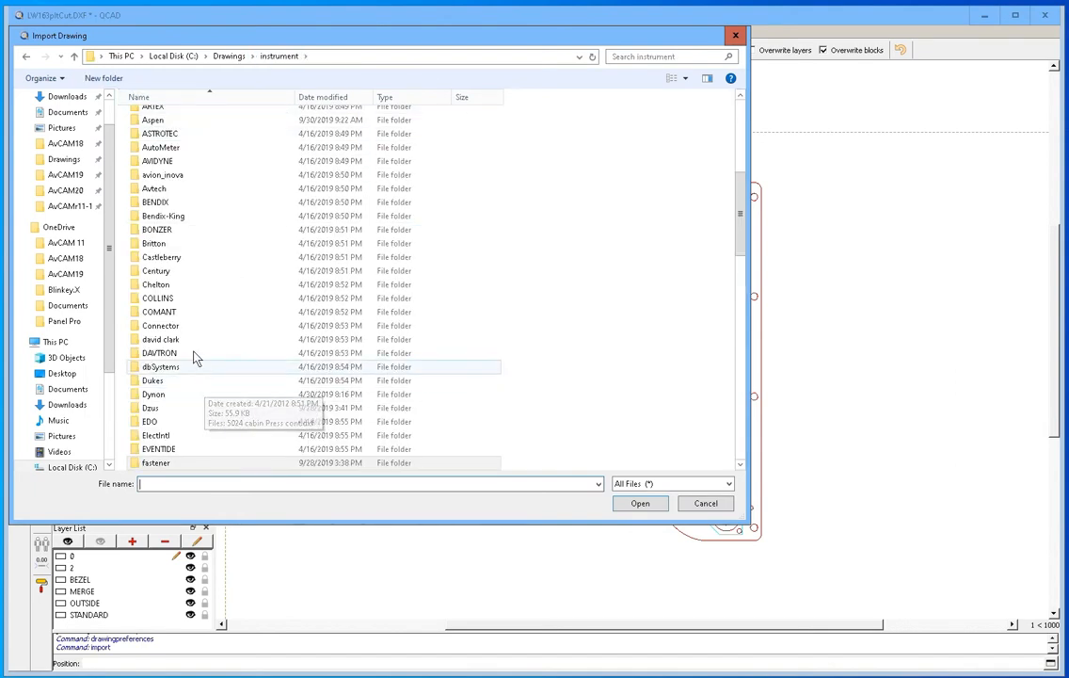
{"action": "scroll", "coordinate": [212, 273], "scroll_direction": "down", "scroll_amount": 2}
{"action": "scroll", "coordinate": [213, 273], "scroll_direction": "down", "scroll_amount": 13}
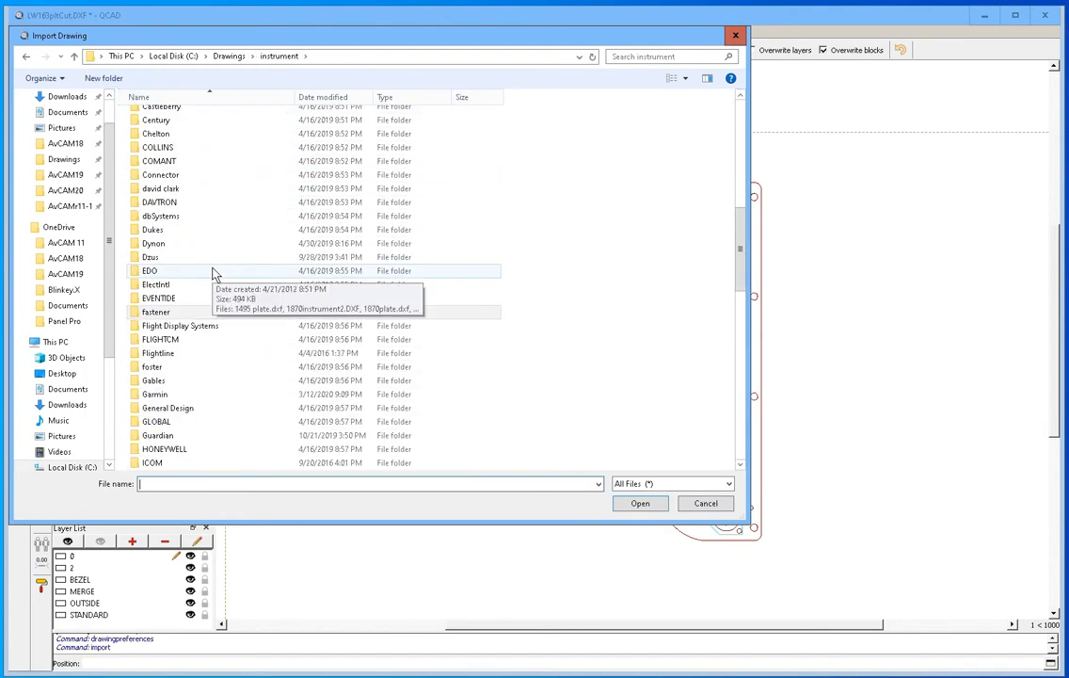
{"action": "scroll", "coordinate": [224, 307], "scroll_direction": "down", "scroll_amount": 2}
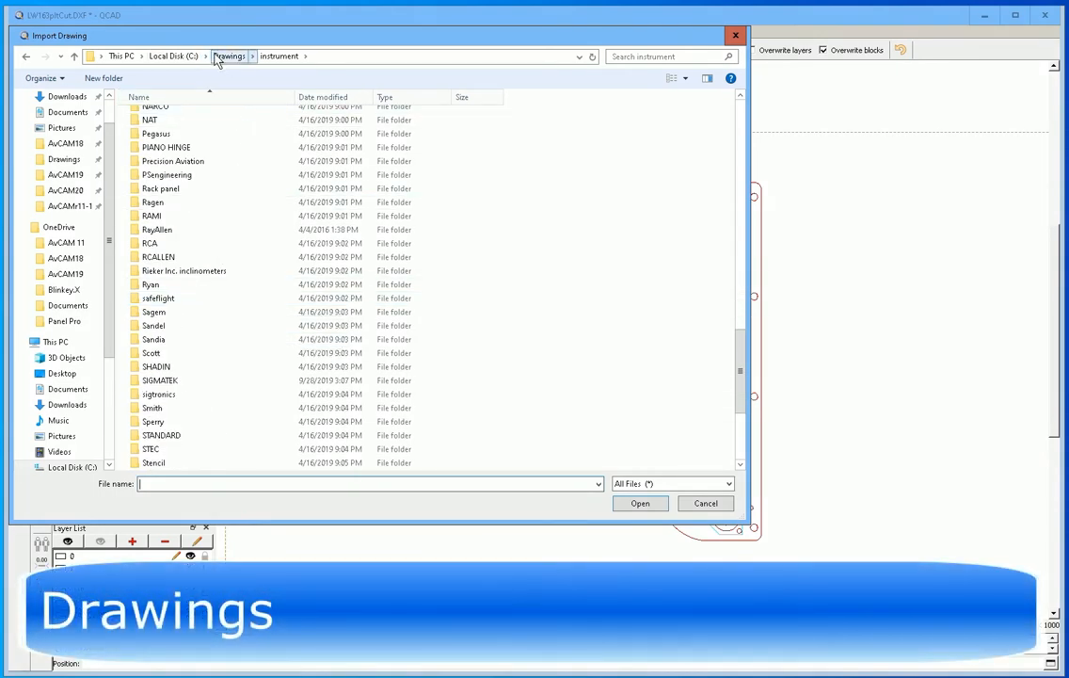
{"action": "scroll", "coordinate": [200, 356], "scroll_direction": "down", "scroll_amount": 1}
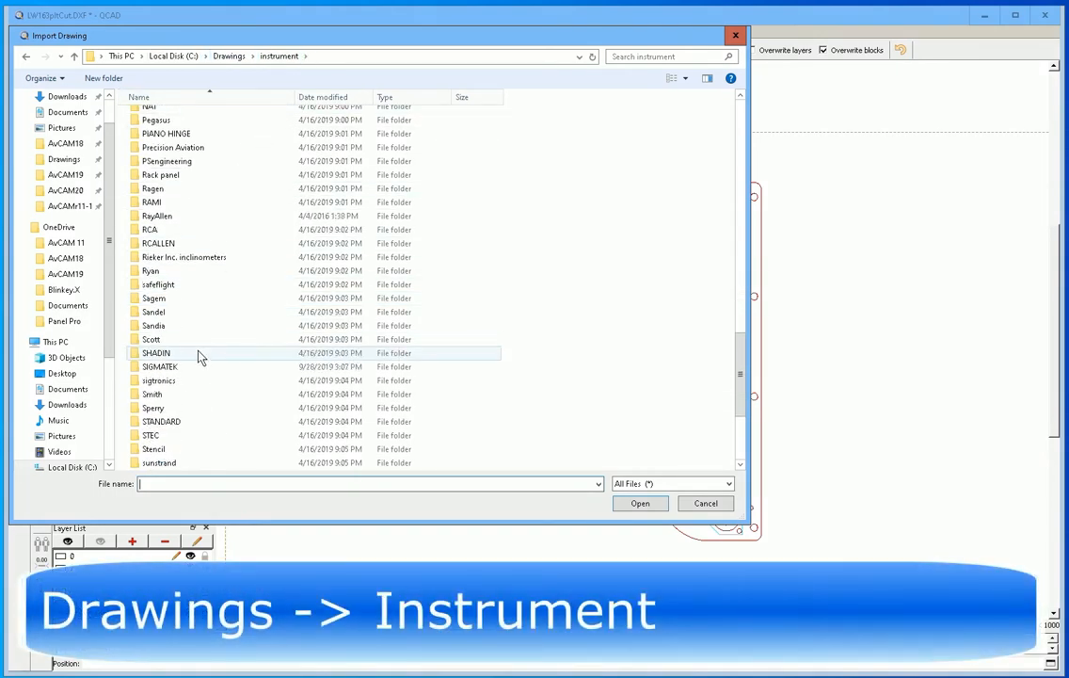
{"action": "scroll", "coordinate": [199, 356], "scroll_direction": "down", "scroll_amount": 3}
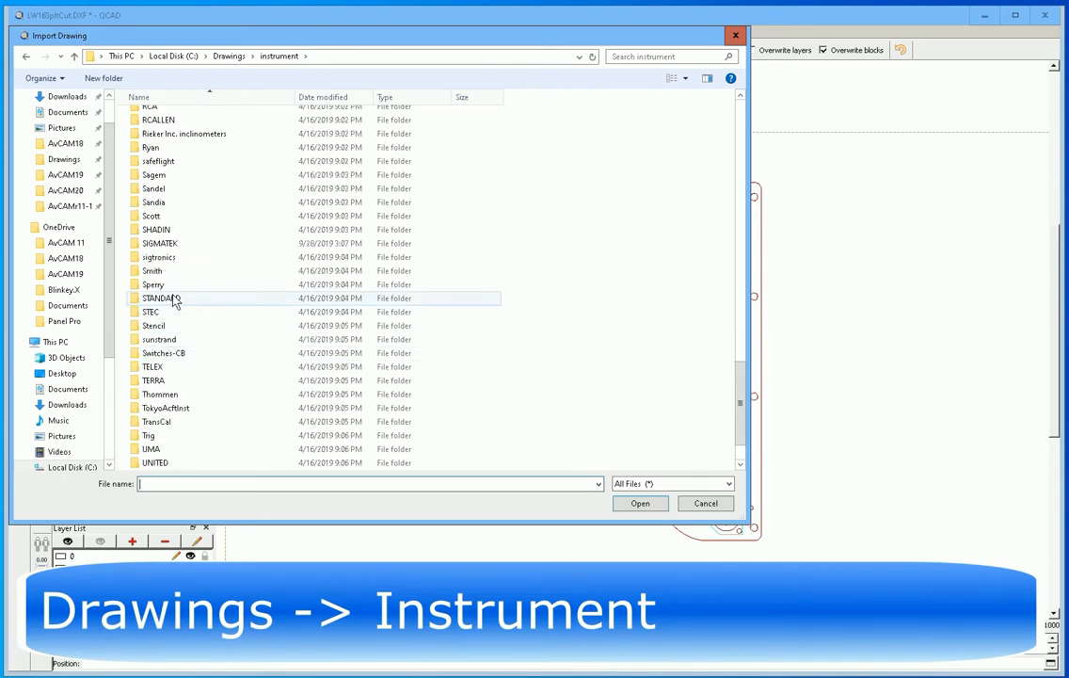
{"action": "double_click", "coordinate": [179, 298]}
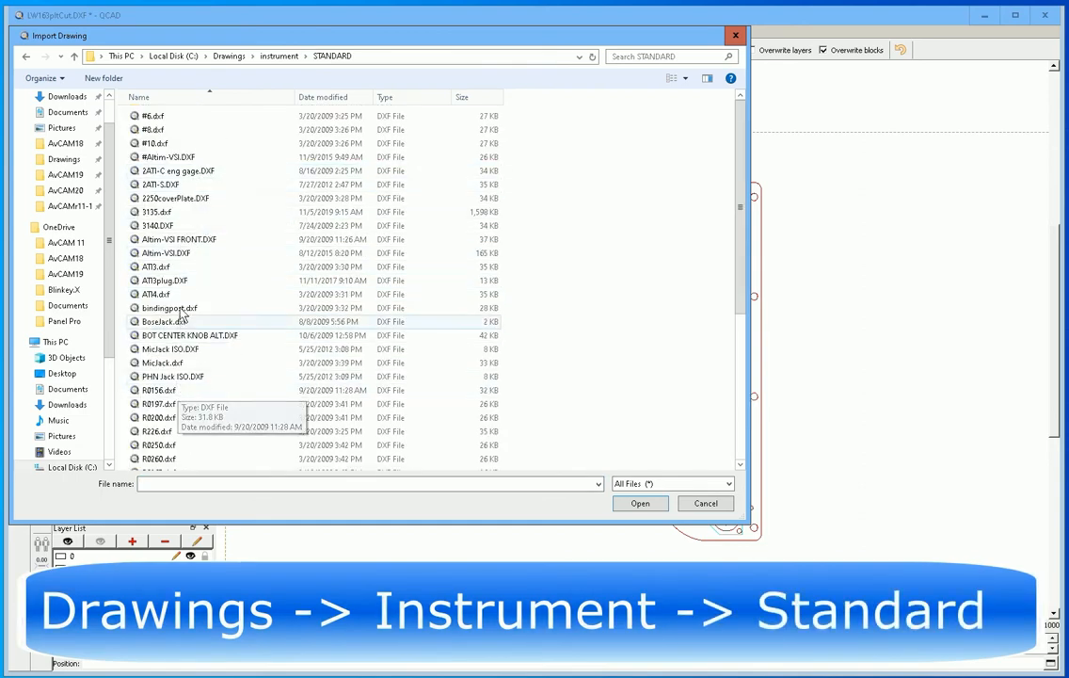
Step: Import Altim-VSI FRONT.DXF as a block and place it in the empty area directly below the G106 gauge
{"action": "double_click", "coordinate": [162, 240]}
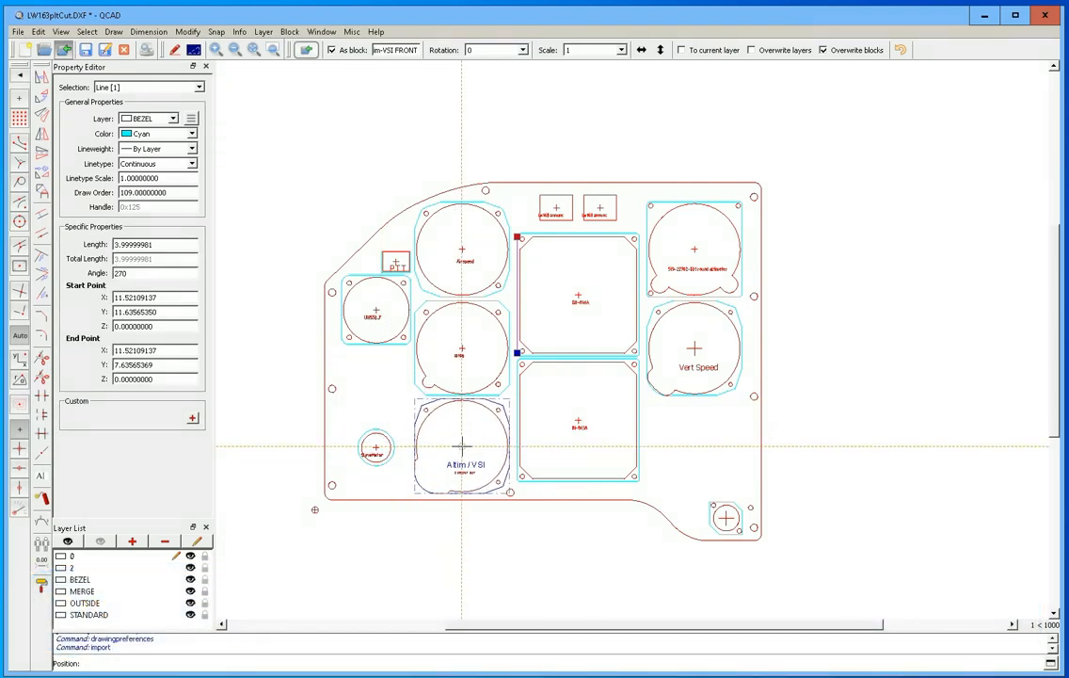
{"action": "left_click", "coordinate": [461, 448]}
{"action": "right_click", "coordinate": [411, 559]}
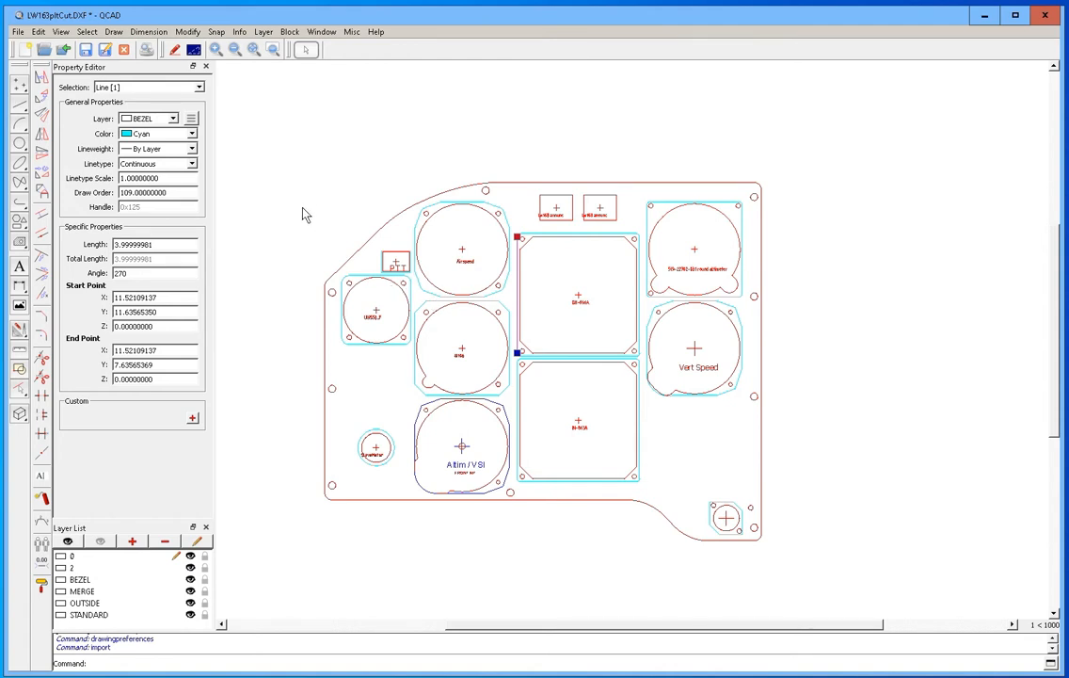
Step: Review the drawing unit settings in the drawing preferences without changing them, and clear the selected bezel line
{"action": "left_click", "coordinate": [39, 31]}
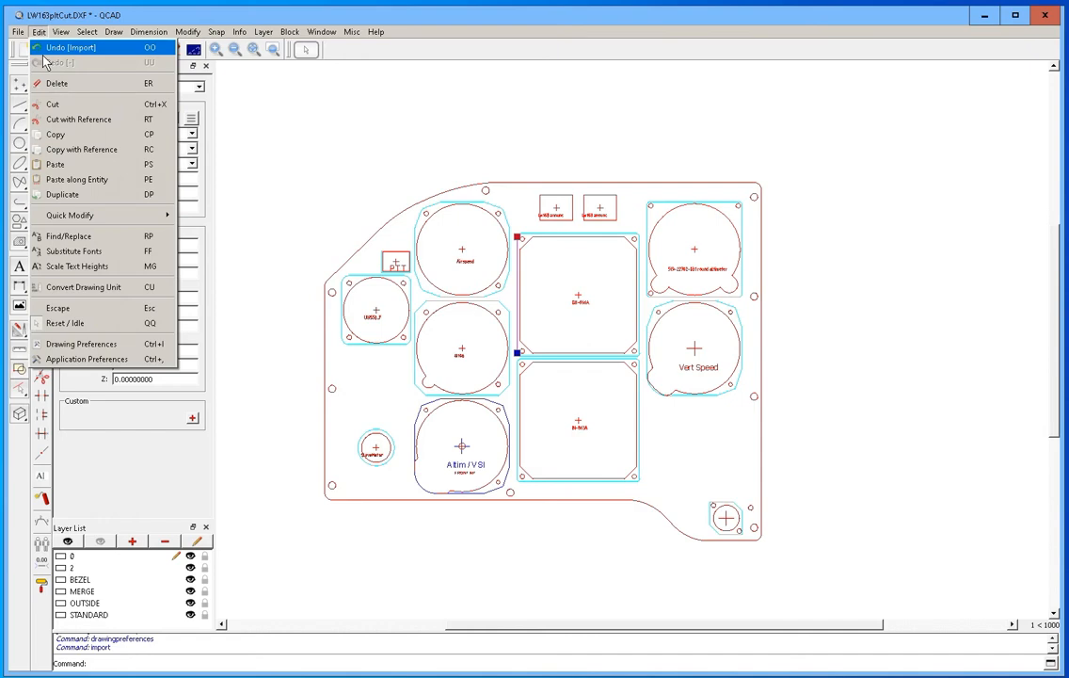
{"action": "left_click", "coordinate": [83, 344]}
{"action": "left_click", "coordinate": [338, 220]}
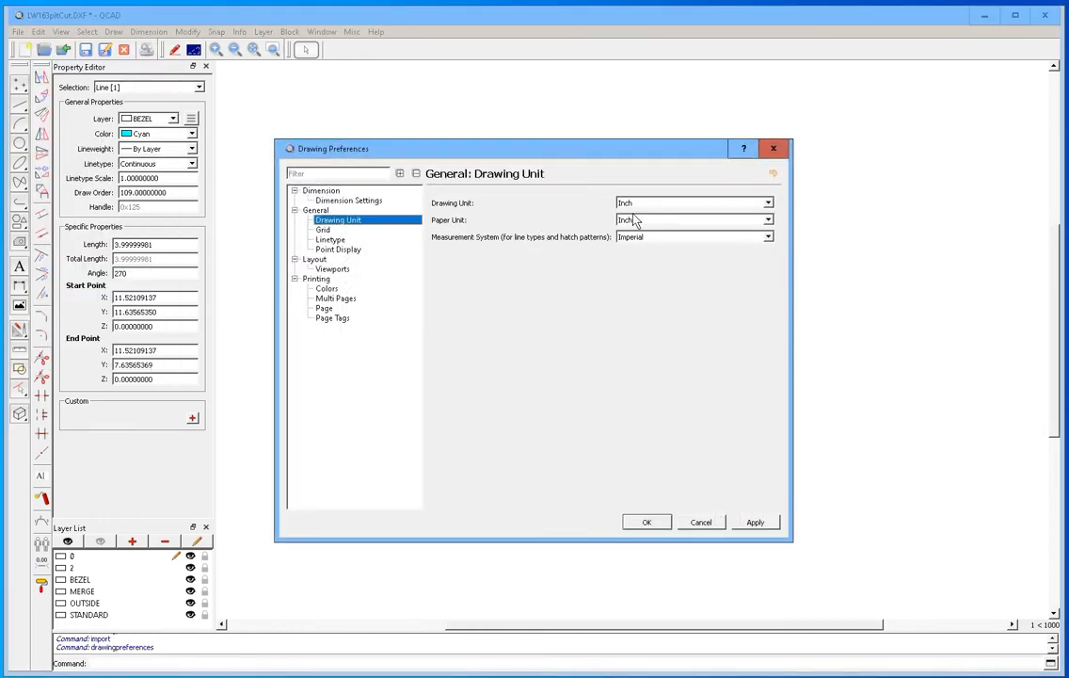
{"action": "left_click", "coordinate": [701, 521]}
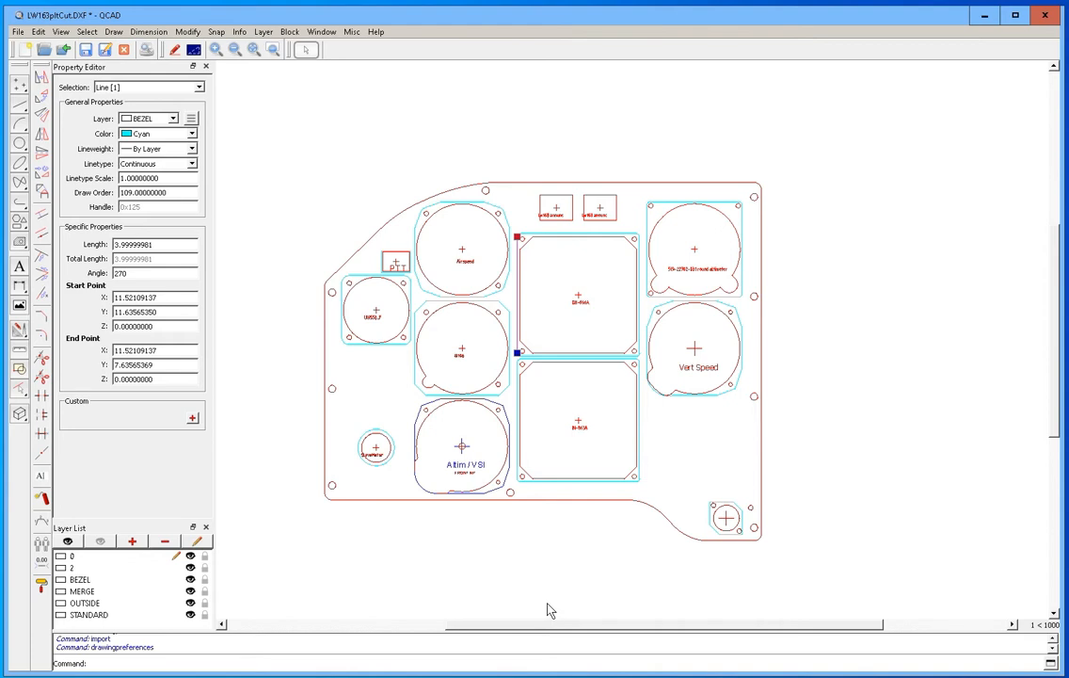
{"action": "left_click", "coordinate": [546, 553]}
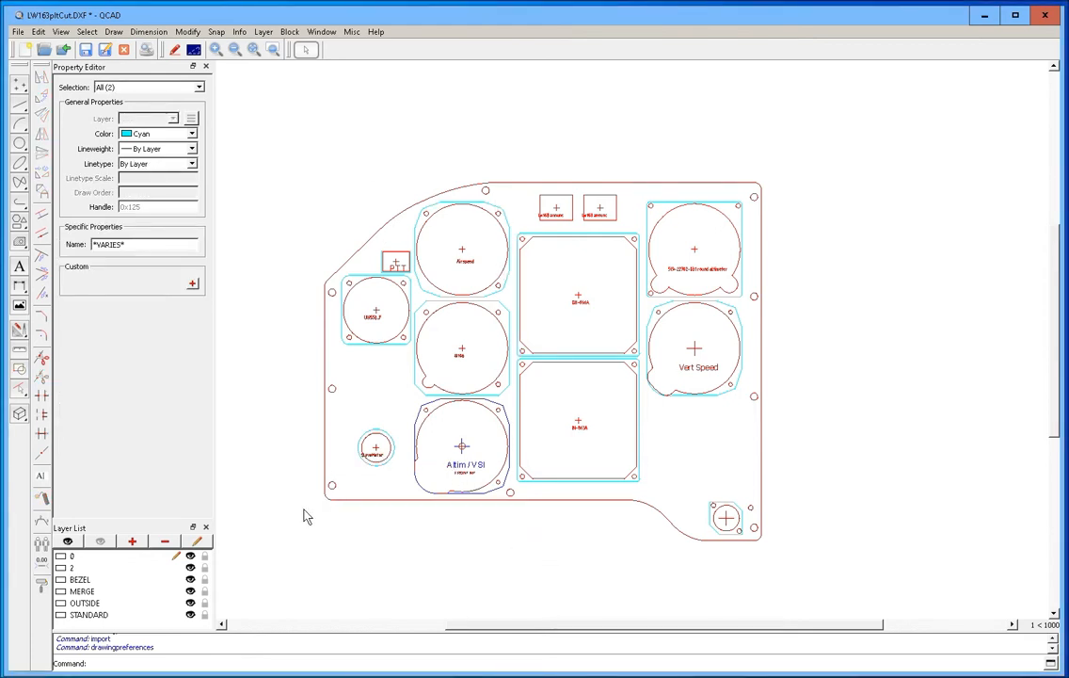
Step: Hide the BEZEL, MERGE and OUTSIDE layers and show them again to see which objects belong to them
{"action": "scroll", "coordinate": [306, 504], "scroll_direction": "down", "scroll_amount": 1}
{"action": "scroll", "coordinate": [280, 486], "scroll_direction": "up", "scroll_amount": 2}
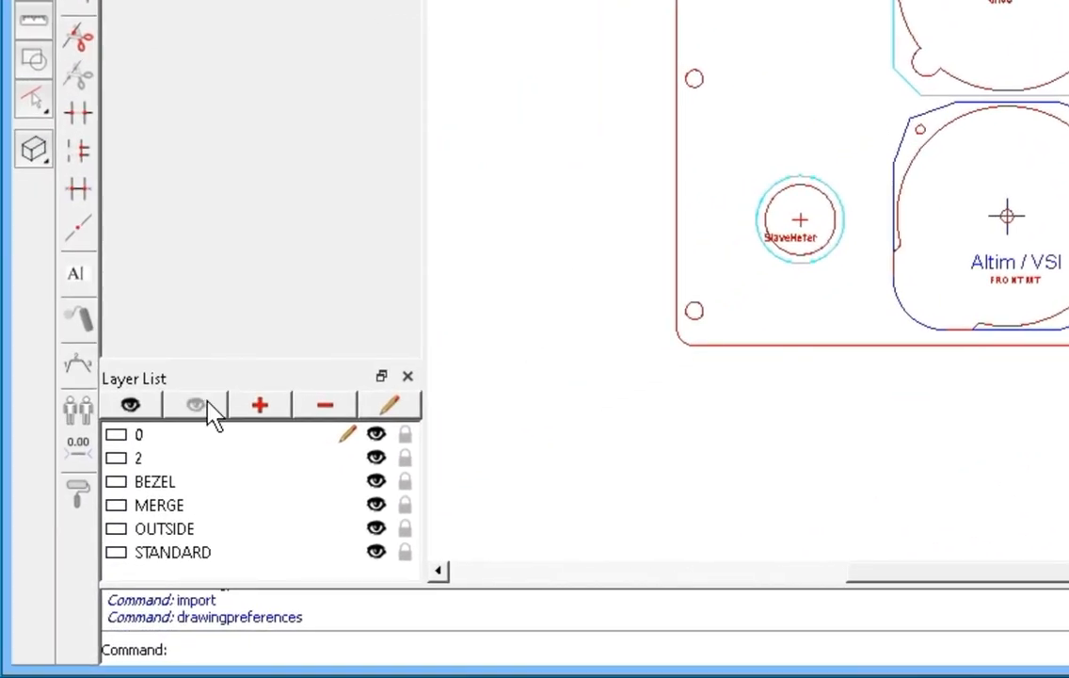
{"action": "left_click", "coordinate": [376, 481]}
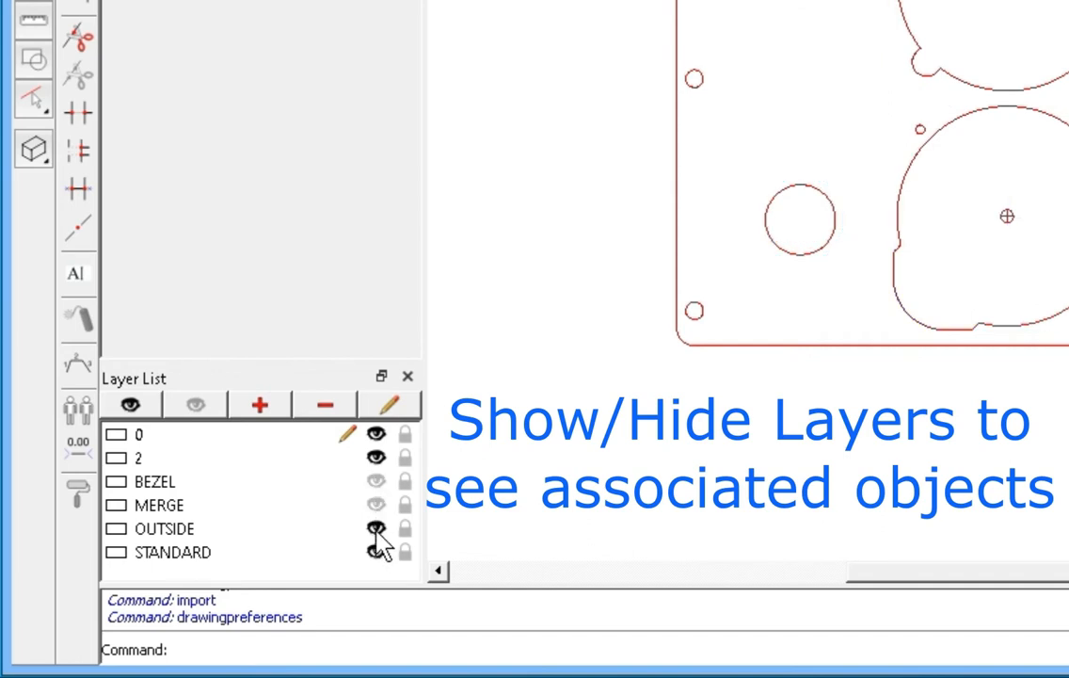
{"action": "left_click", "coordinate": [376, 529]}
{"action": "left_click", "coordinate": [376, 529]}
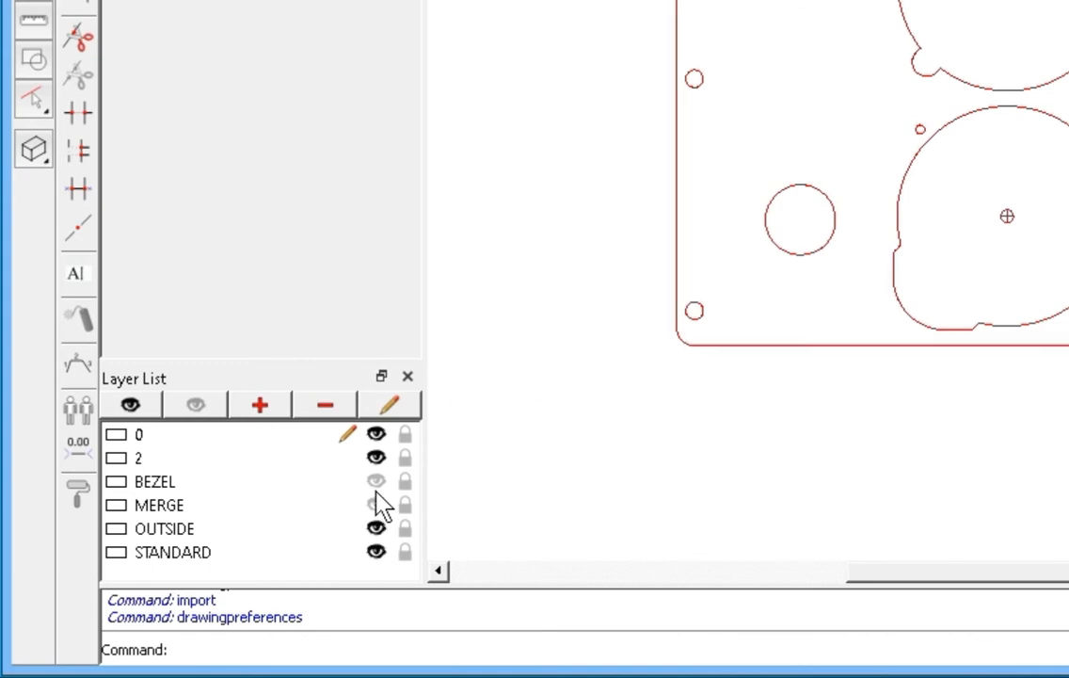
{"action": "left_click", "coordinate": [375, 506]}
{"action": "left_click", "coordinate": [376, 481]}
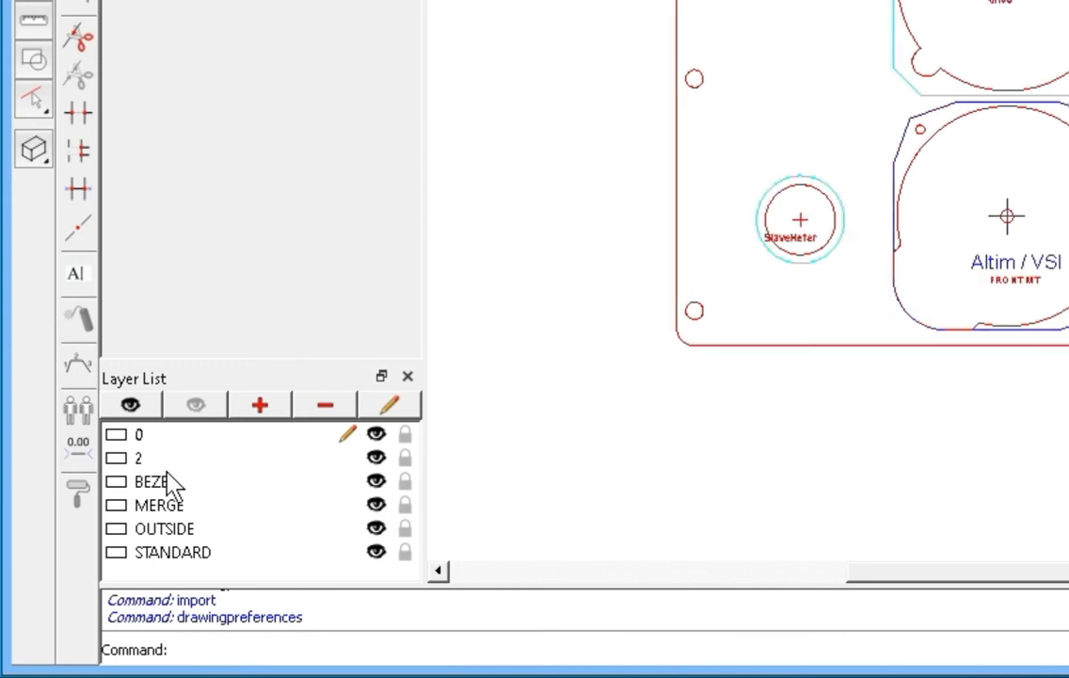
Step: Make layer 2 the current layer and set its color to Red
{"action": "left_click", "coordinate": [205, 459]}
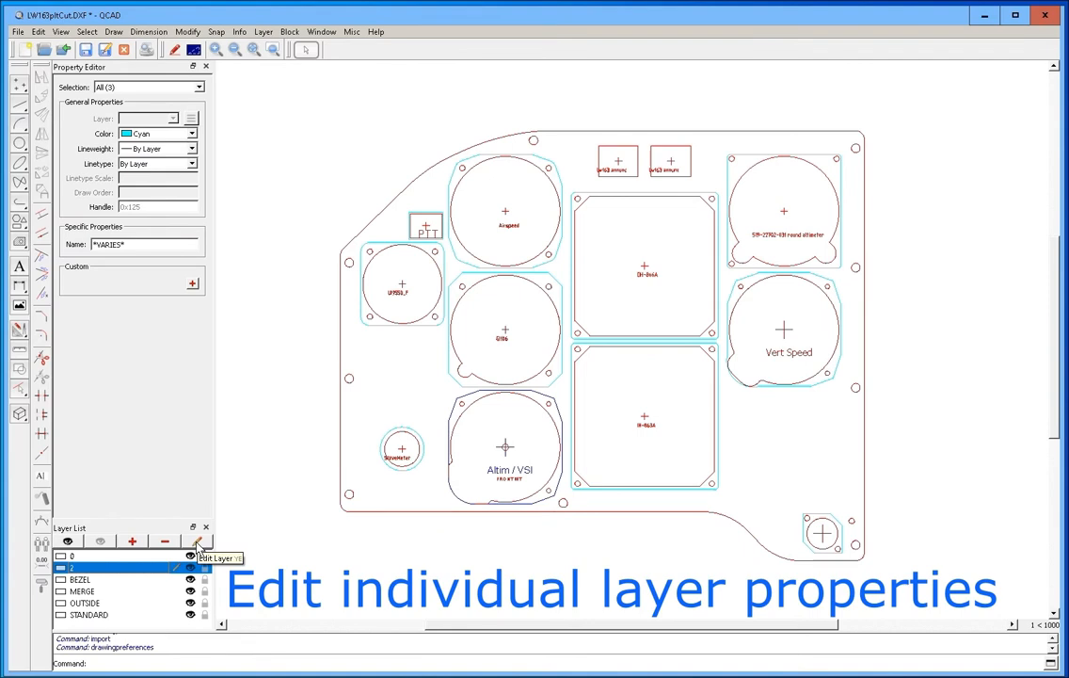
{"action": "left_click", "coordinate": [198, 544]}
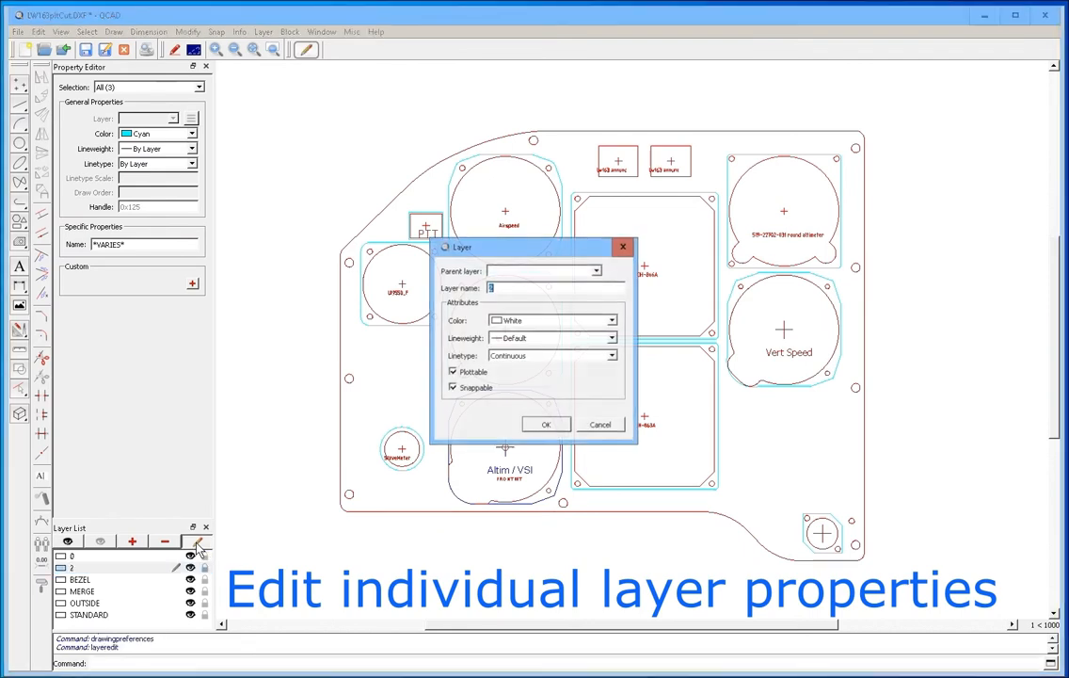
{"action": "left_click", "coordinate": [613, 321]}
{"action": "left_click", "coordinate": [574, 342]}
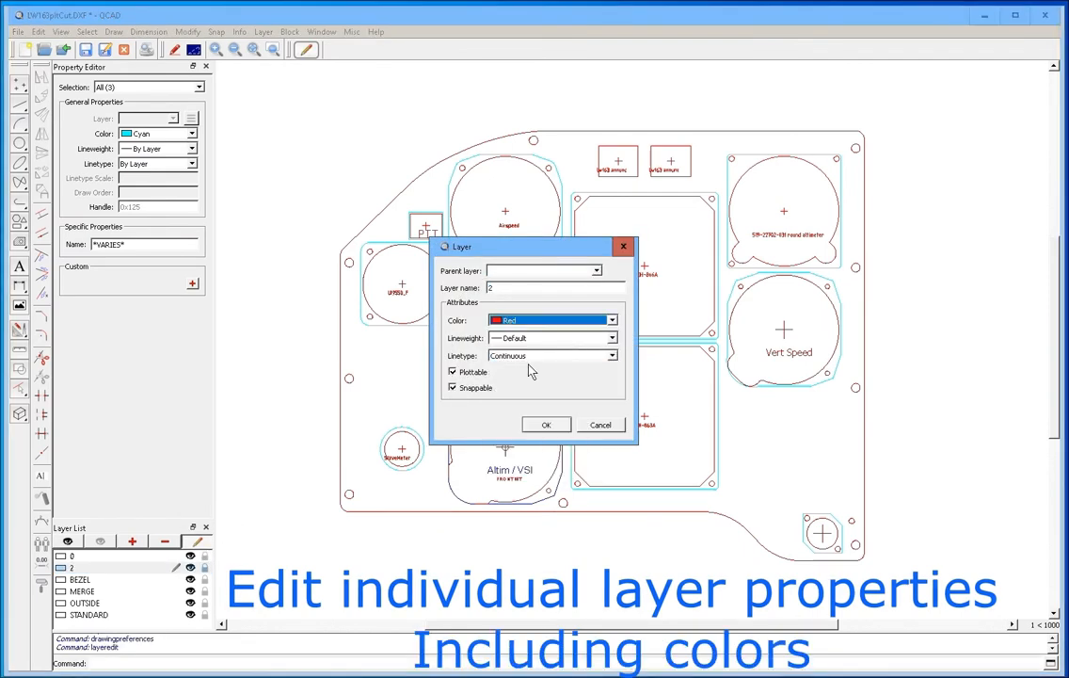
{"action": "left_click", "coordinate": [535, 428]}
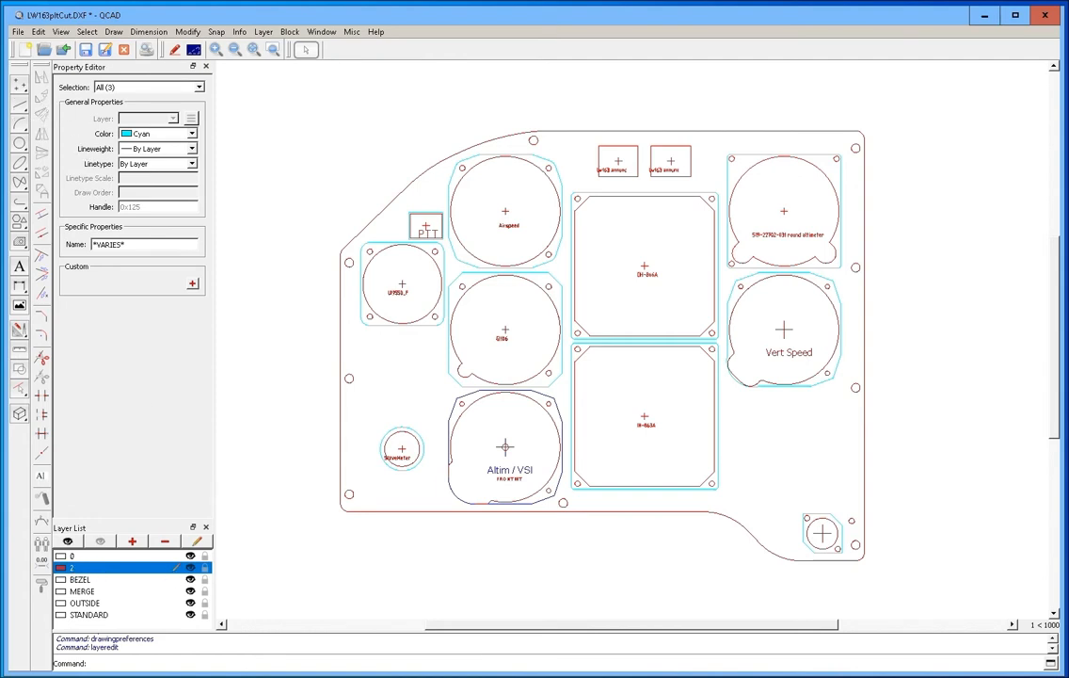
Step: Draw a nearly vertical two-point line on layer 2 in the empty space outside the panel's left edge
{"action": "left_click", "coordinate": [19, 103]}
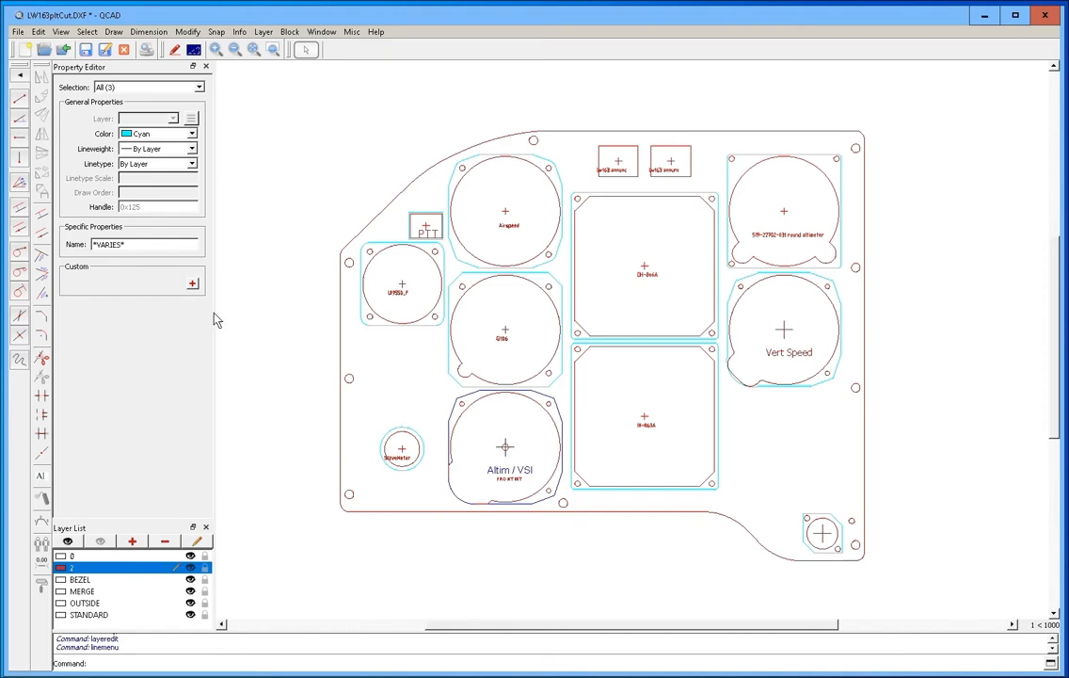
{"action": "left_click", "coordinate": [20, 102]}
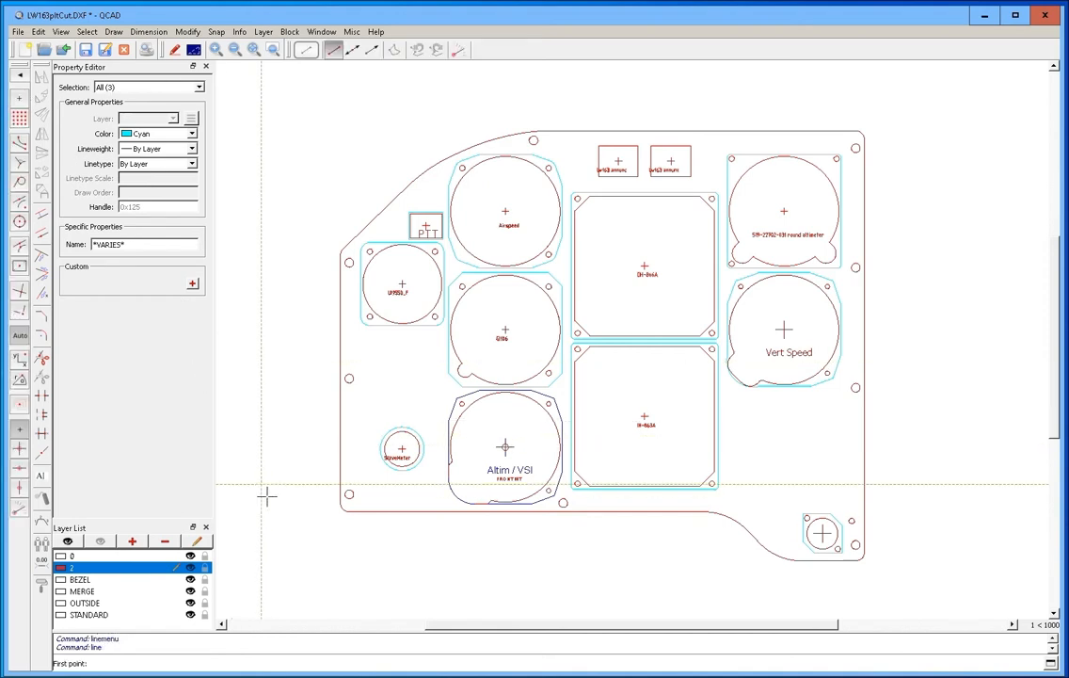
{"action": "left_click", "coordinate": [271, 467]}
{"action": "left_click", "coordinate": [262, 255]}
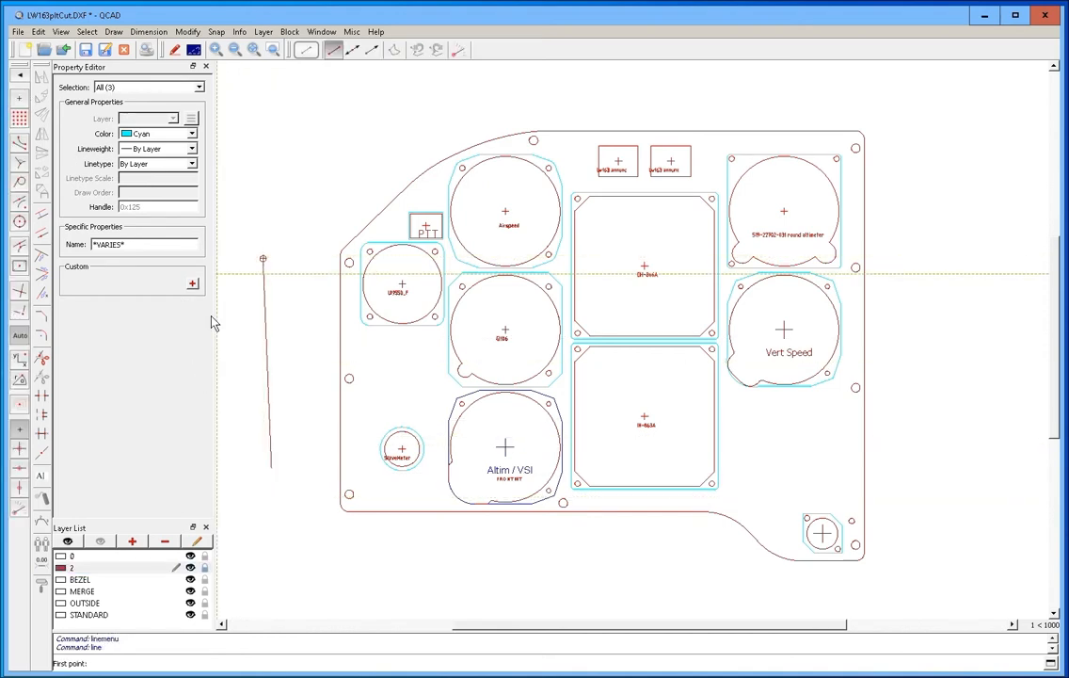
Step: Leave the line tool and delete the nearly vertical test line outside the panel's left edge
{"action": "right_click", "coordinate": [282, 348]}
{"action": "right_click", "coordinate": [284, 339]}
{"action": "left_click_drag", "start_coordinate": [286, 292], "coordinate": [251, 511]}
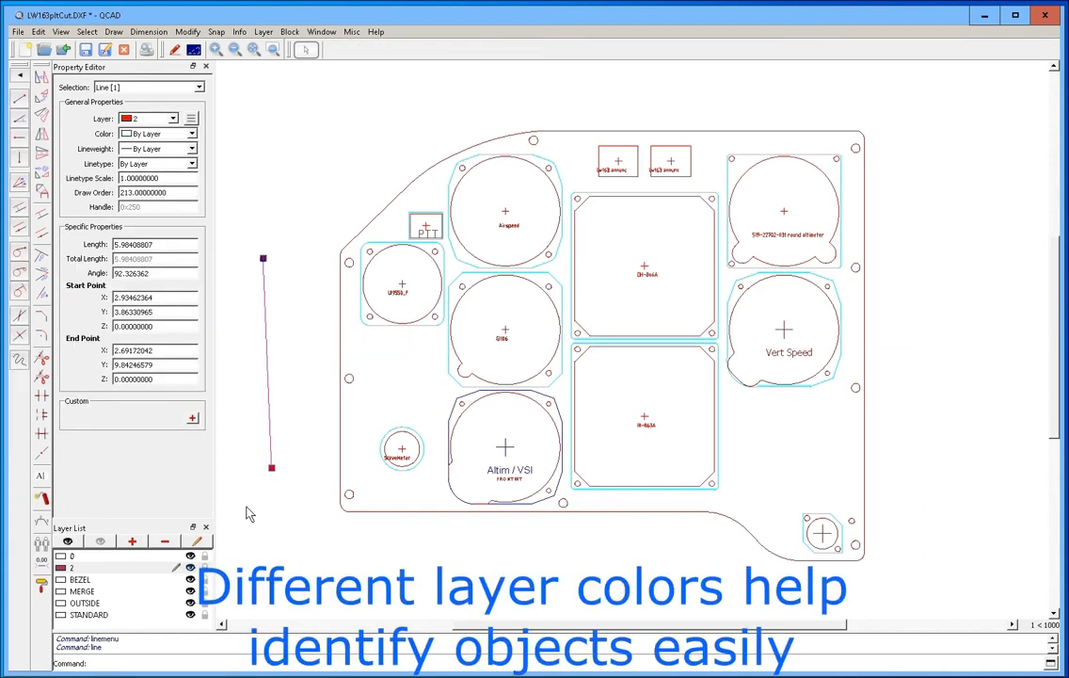
{"action": "key", "text": "Delete"}
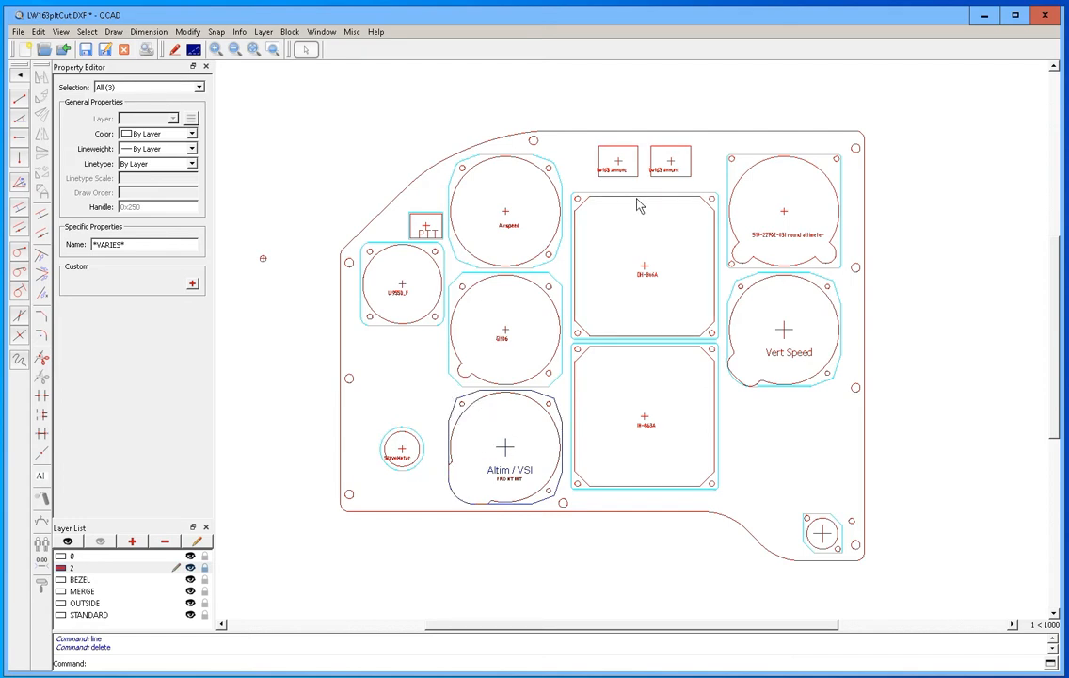
Step: Select the center marks and labels of both lw163 annunciators, the round altimeter and the Vert Speed cutout
{"action": "scroll", "coordinate": [674, 172], "scroll_direction": "up", "scroll_amount": 3}
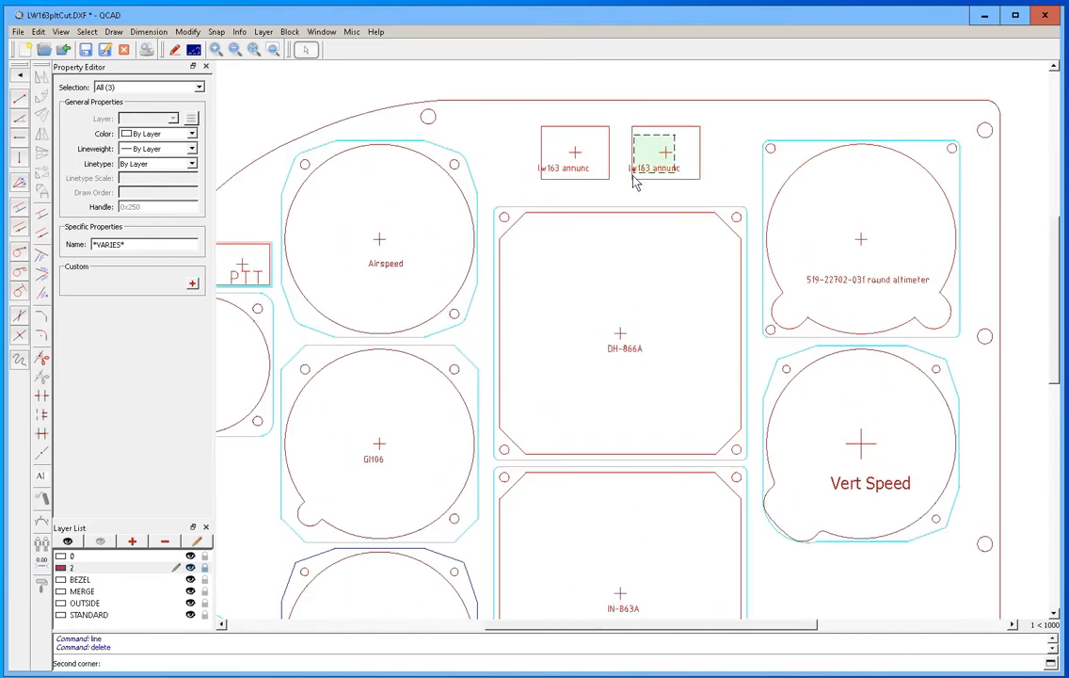
{"action": "left_click", "coordinate": [641, 173]}
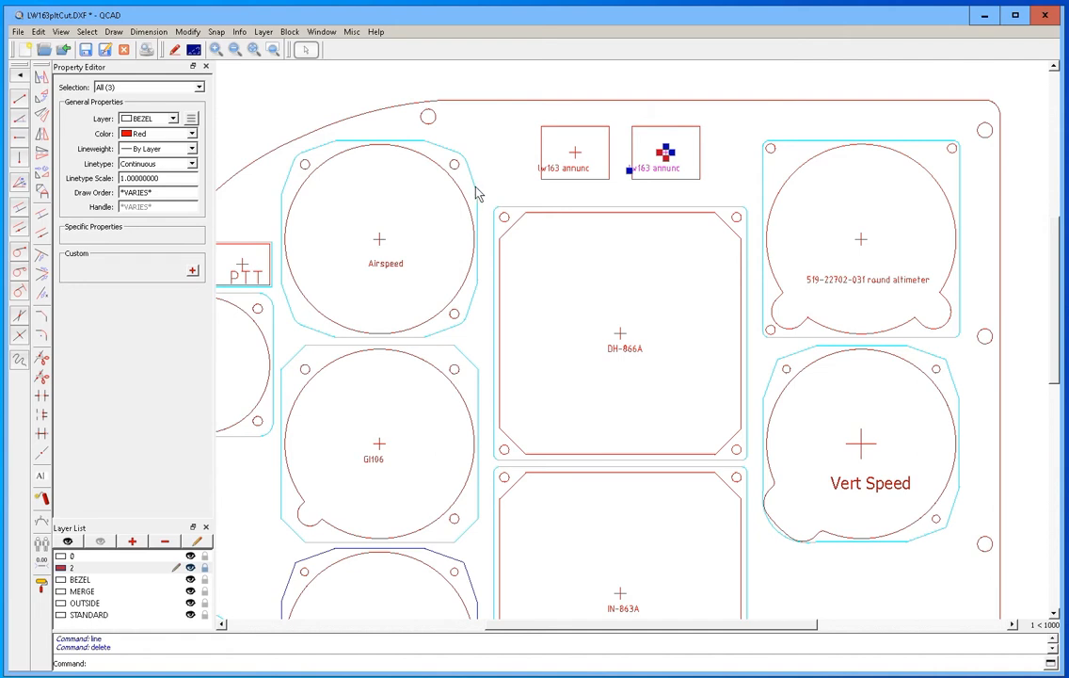
{"action": "left_click", "coordinate": [551, 179]}
{"action": "left_click_drag", "start_coordinate": [910, 224], "coordinate": [805, 307]}
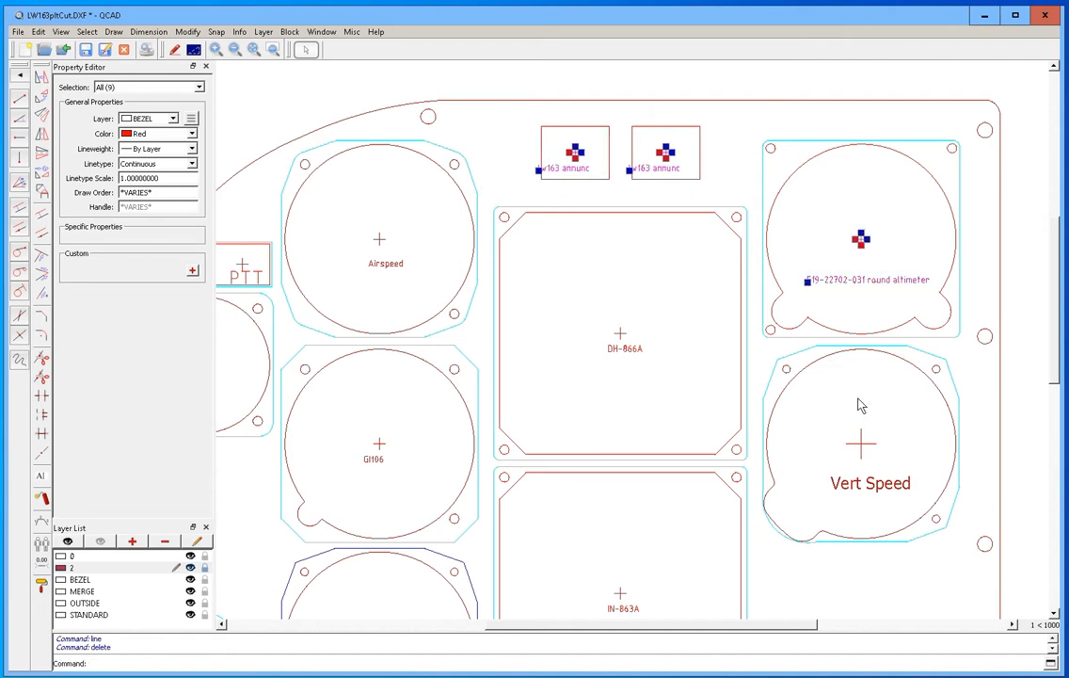
{"action": "left_click_drag", "start_coordinate": [891, 424], "coordinate": [810, 525]}
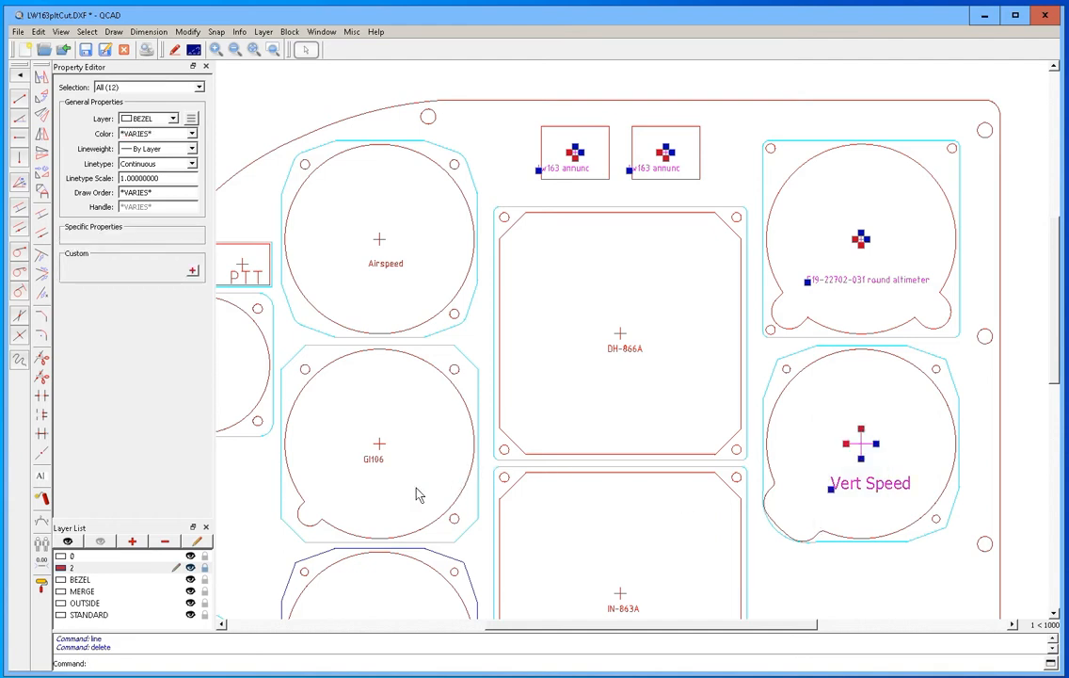
Step: Make BEZEL the current layer with color Blue, and set the selected center marks and labels to color By Layer
{"action": "left_click", "coordinate": [88, 580]}
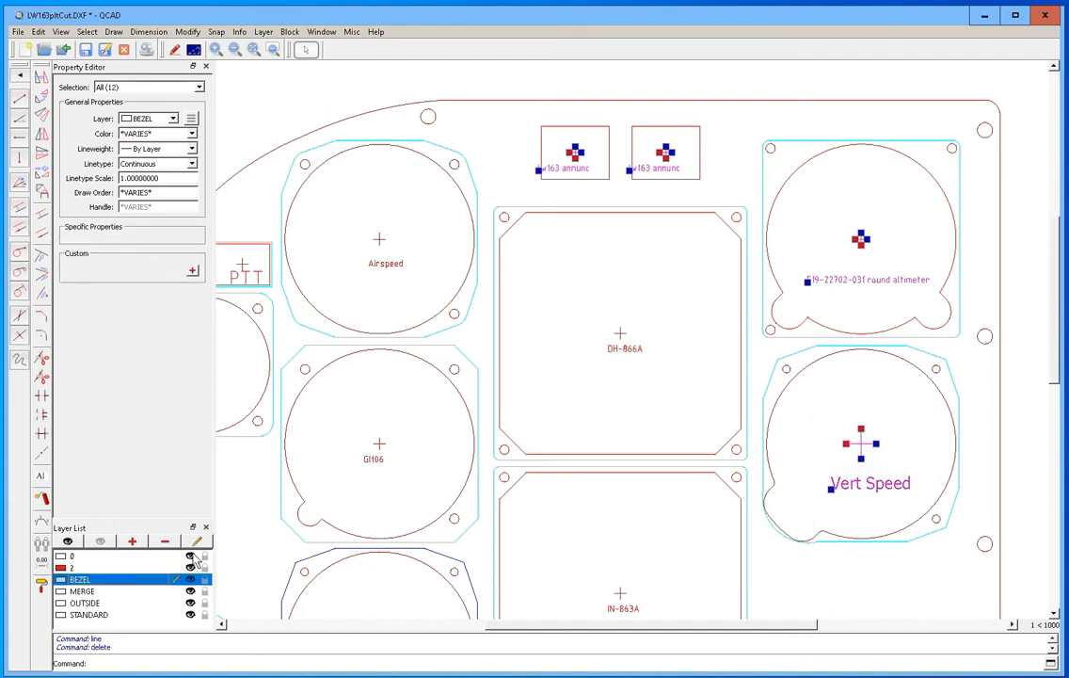
{"action": "left_click", "coordinate": [198, 542]}
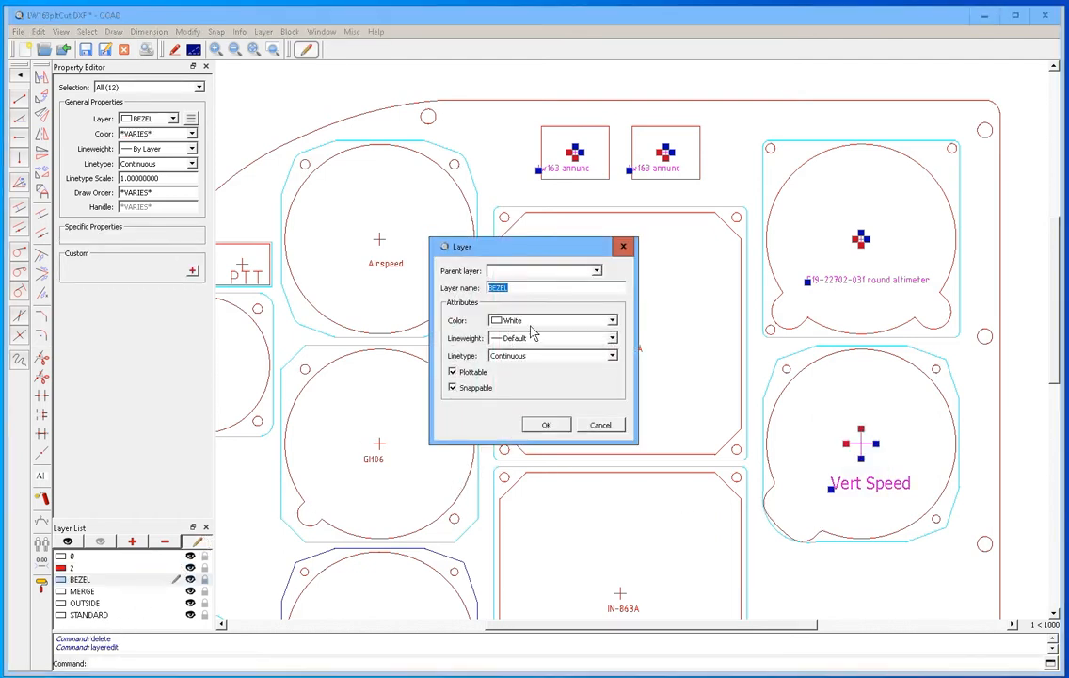
{"action": "left_click", "coordinate": [617, 323]}
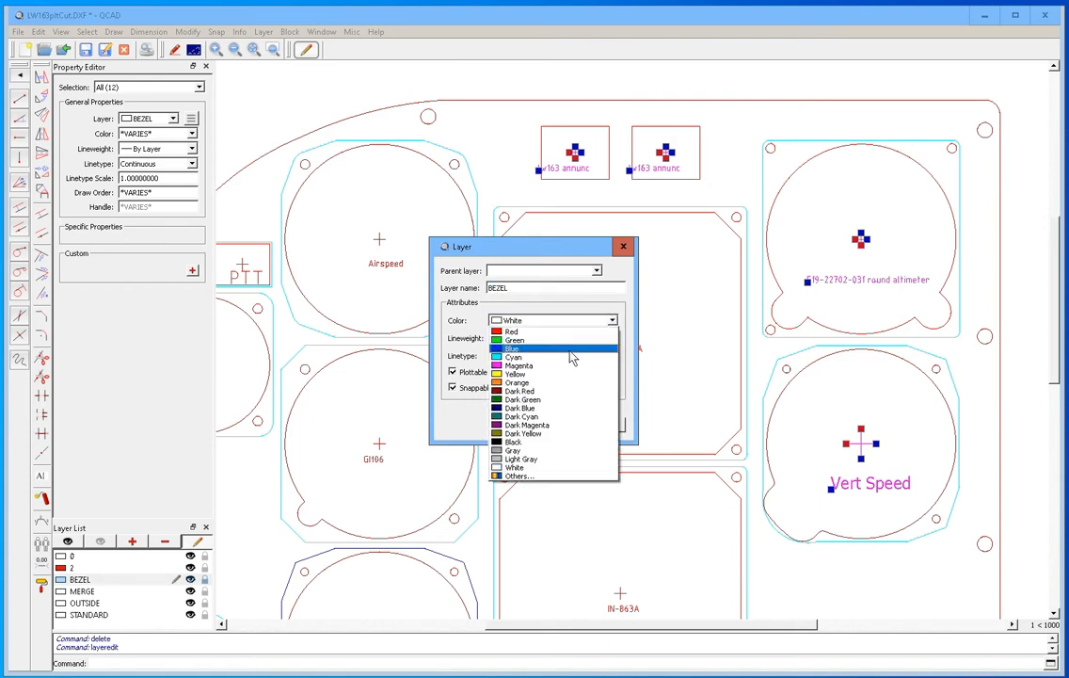
{"action": "left_click", "coordinate": [573, 359]}
{"action": "left_click", "coordinate": [547, 426]}
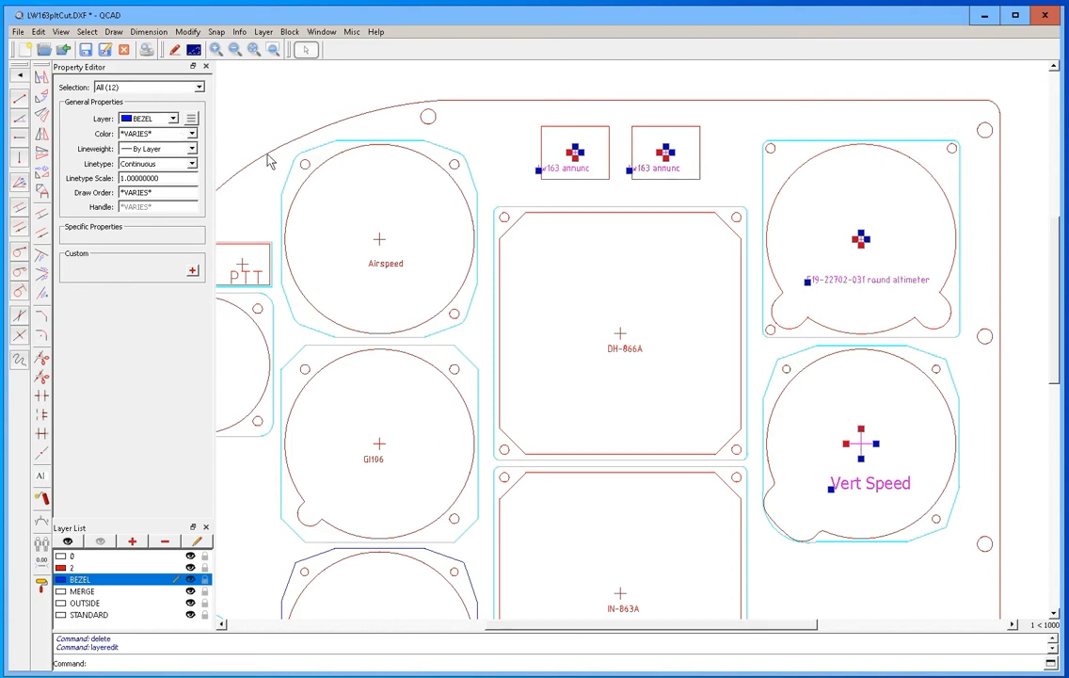
{"action": "left_click", "coordinate": [191, 136]}
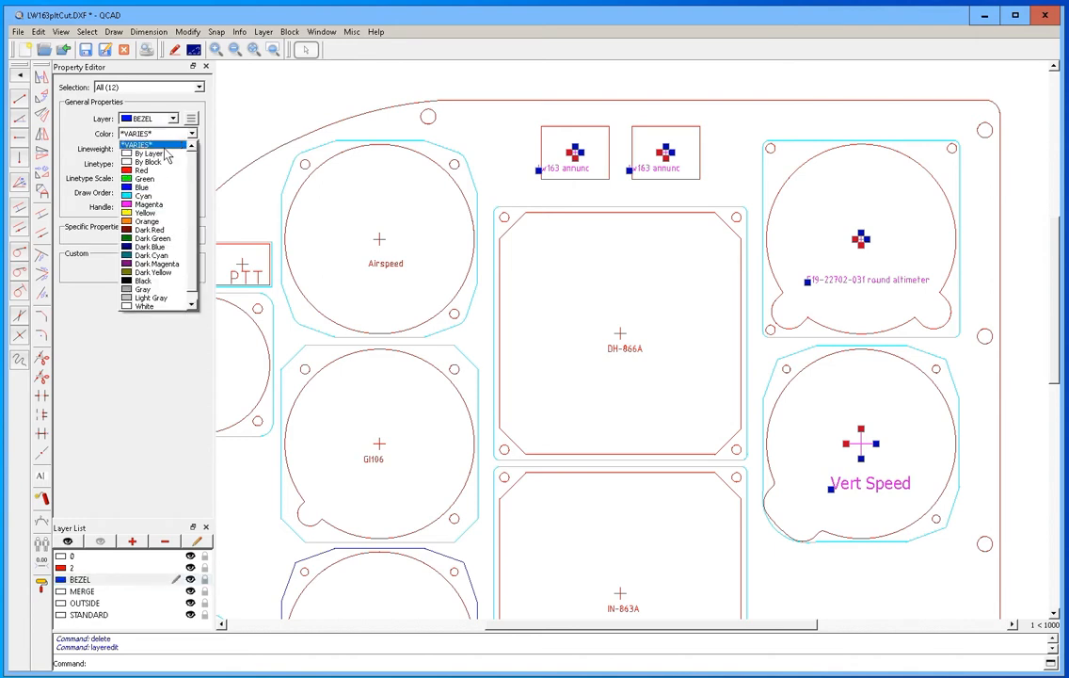
{"action": "left_click", "coordinate": [155, 154]}
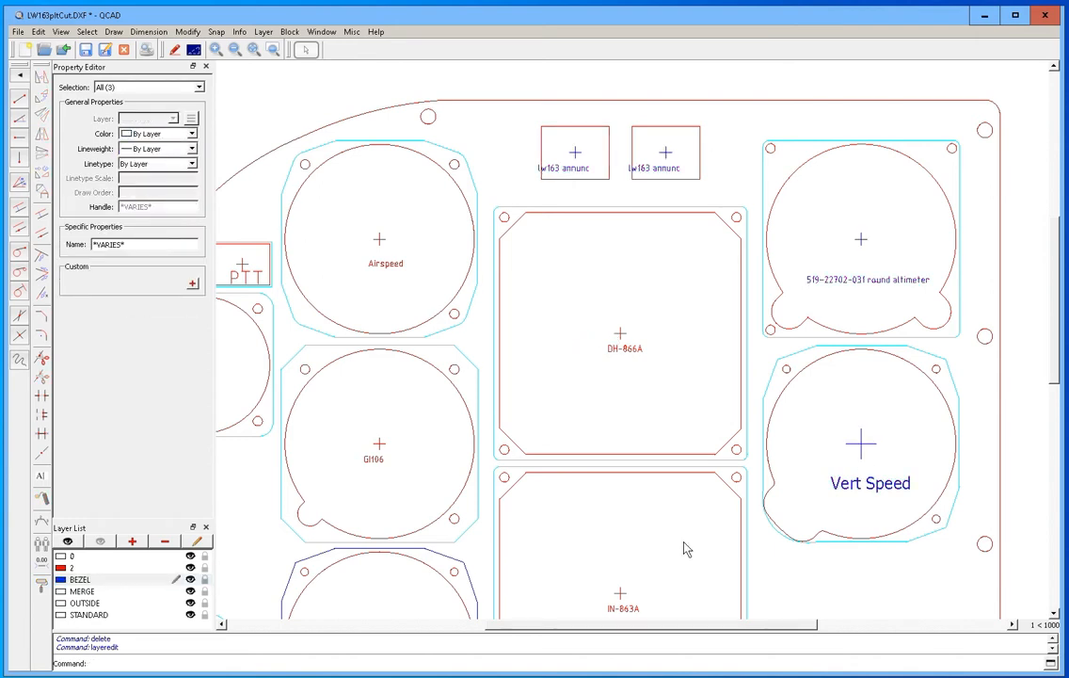
Step: Set the center marks and labels of the IN-863A, DH-866A, GI106, UI9550_F, SlaveMeter, Airspeed and PTT cutouts to color By Layer
{"action": "scroll", "coordinate": [636, 509], "scroll_direction": "down", "scroll_amount": 2}
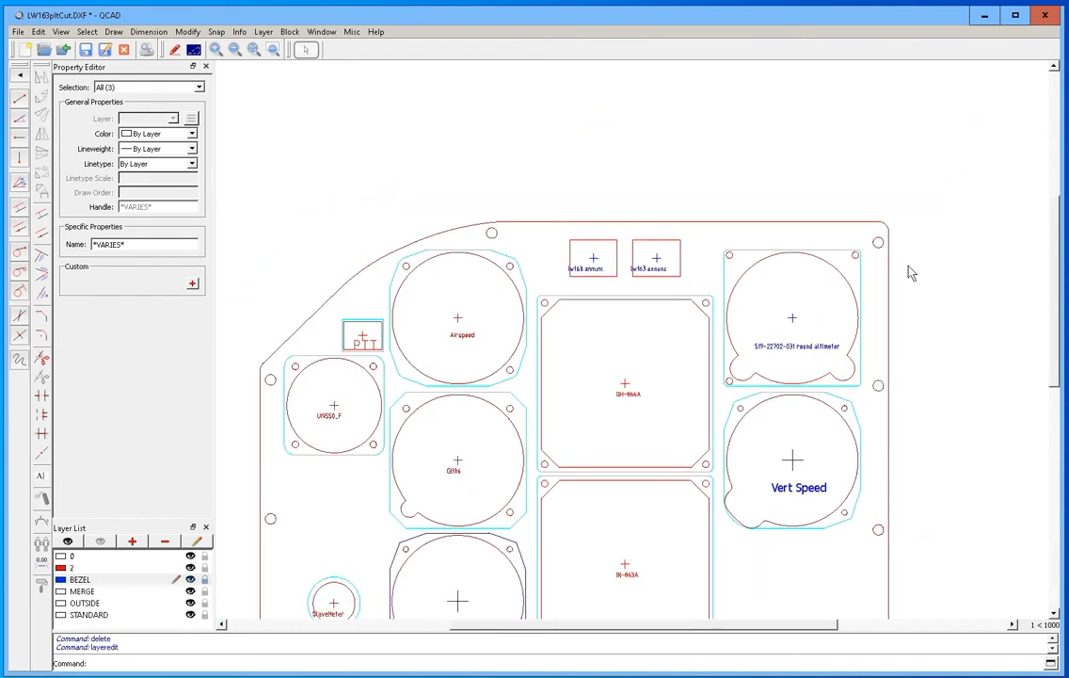
{"action": "left_click_drag", "start_coordinate": [1055, 294], "coordinate": [1053, 384]}
{"action": "left_click_drag", "start_coordinate": [640, 280], "coordinate": [607, 313]}
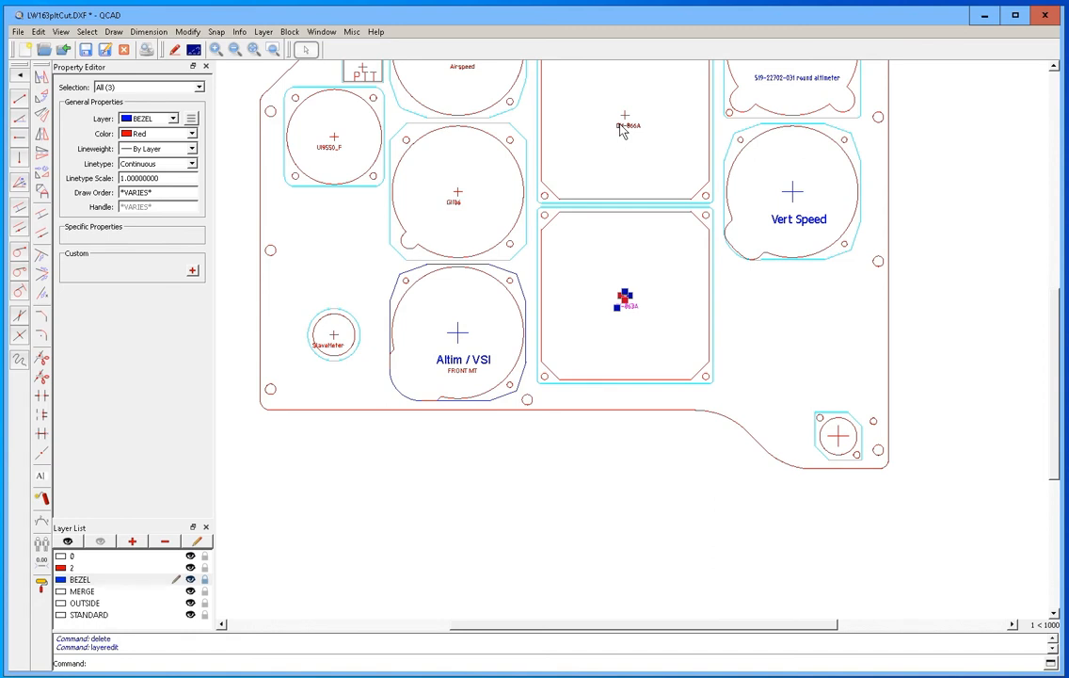
{"action": "left_click_drag", "start_coordinate": [664, 105], "coordinate": [602, 160]}
{"action": "left_click_drag", "start_coordinate": [472, 176], "coordinate": [442, 226]}
{"action": "left_click_drag", "start_coordinate": [357, 125], "coordinate": [323, 154]}
{"action": "left_click", "coordinate": [321, 160]}
{"action": "left_click_drag", "start_coordinate": [343, 341], "coordinate": [331, 352]}
{"action": "left_click", "coordinate": [331, 353]}
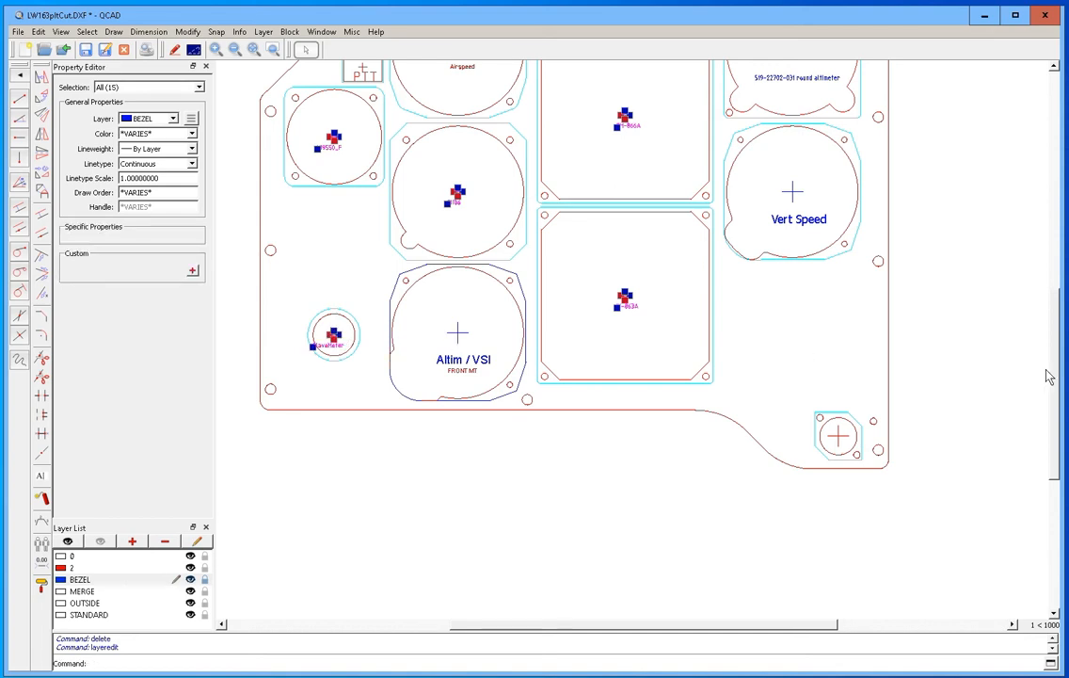
{"action": "left_click_drag", "start_coordinate": [1053, 374], "coordinate": [1054, 307]}
{"action": "left_click_drag", "start_coordinate": [491, 227], "coordinate": [368, 271]}
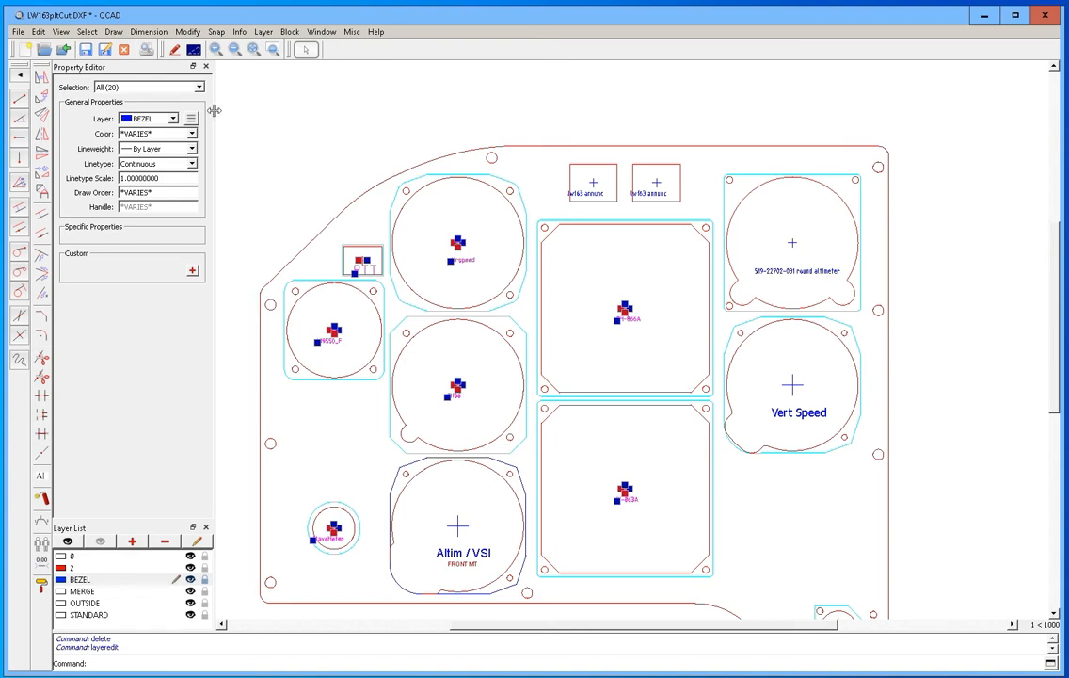
{"action": "left_click", "coordinate": [192, 134]}
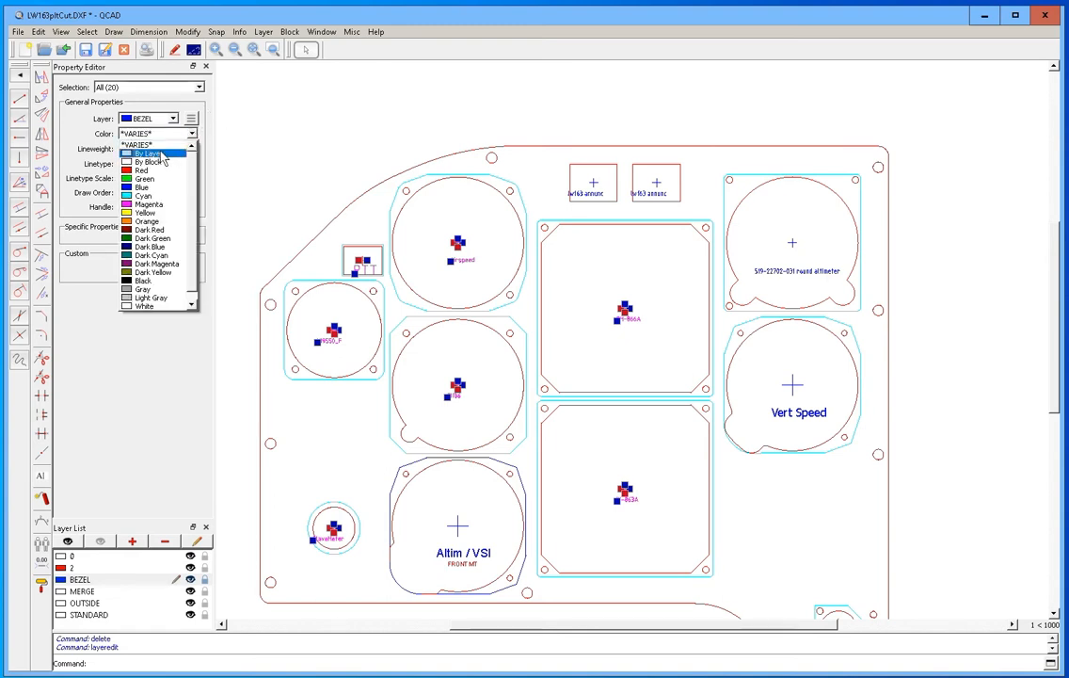
{"action": "left_click", "coordinate": [147, 153]}
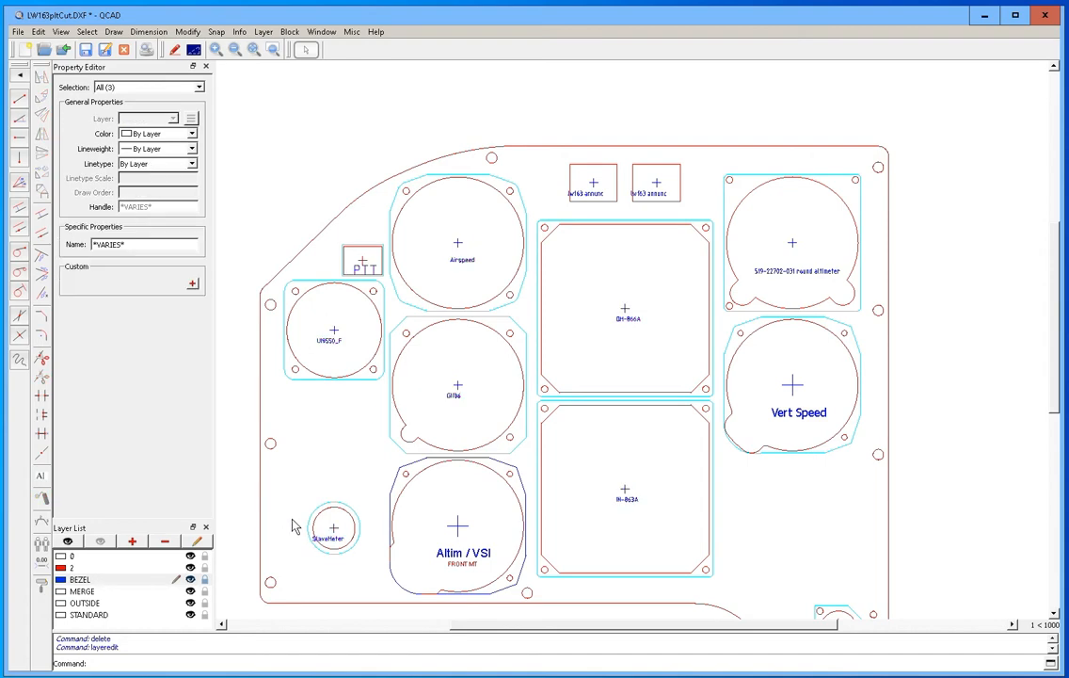
Step: Make all layers of the panel drawing visible with the show-all-layers command
{"action": "scroll", "coordinate": [310, 527], "scroll_direction": "down", "scroll_amount": 2}
{"action": "scroll", "coordinate": [326, 508], "scroll_direction": "up", "scroll_amount": 2}
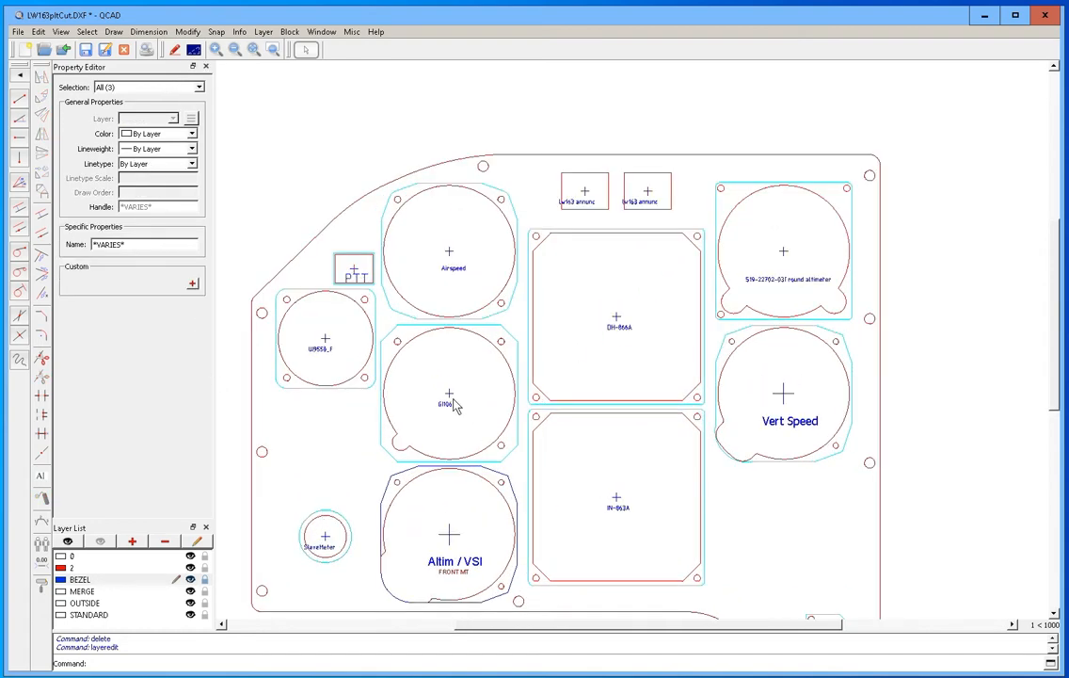
{"action": "scroll", "coordinate": [370, 442], "scroll_direction": "down", "scroll_amount": 5}
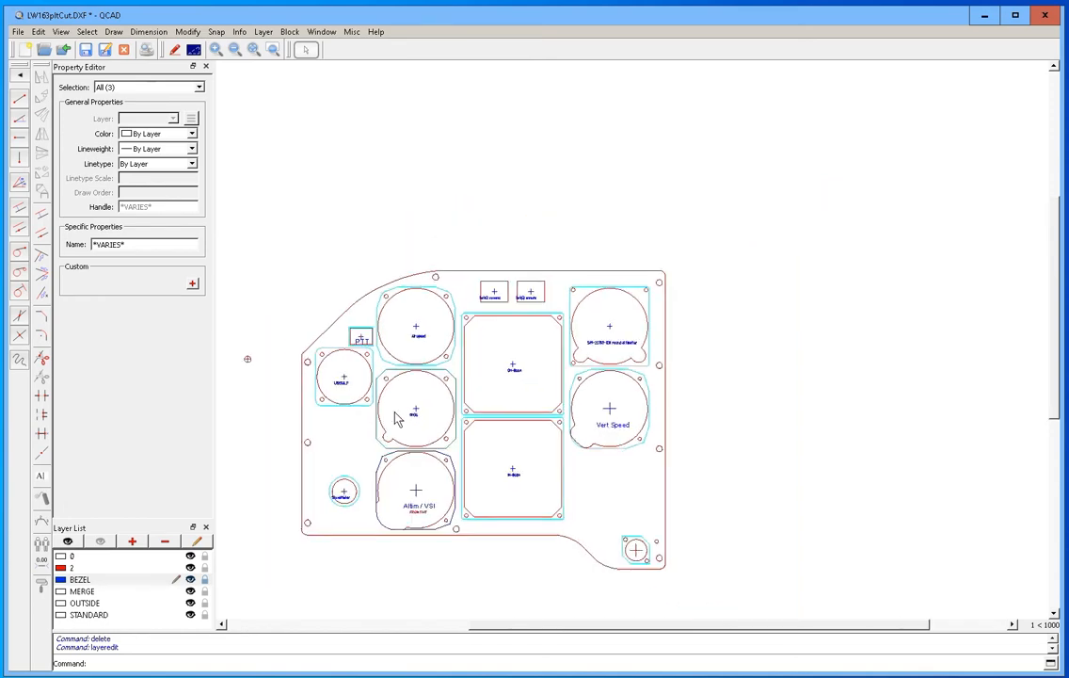
{"action": "scroll", "coordinate": [254, 556], "scroll_direction": "down", "scroll_amount": 2}
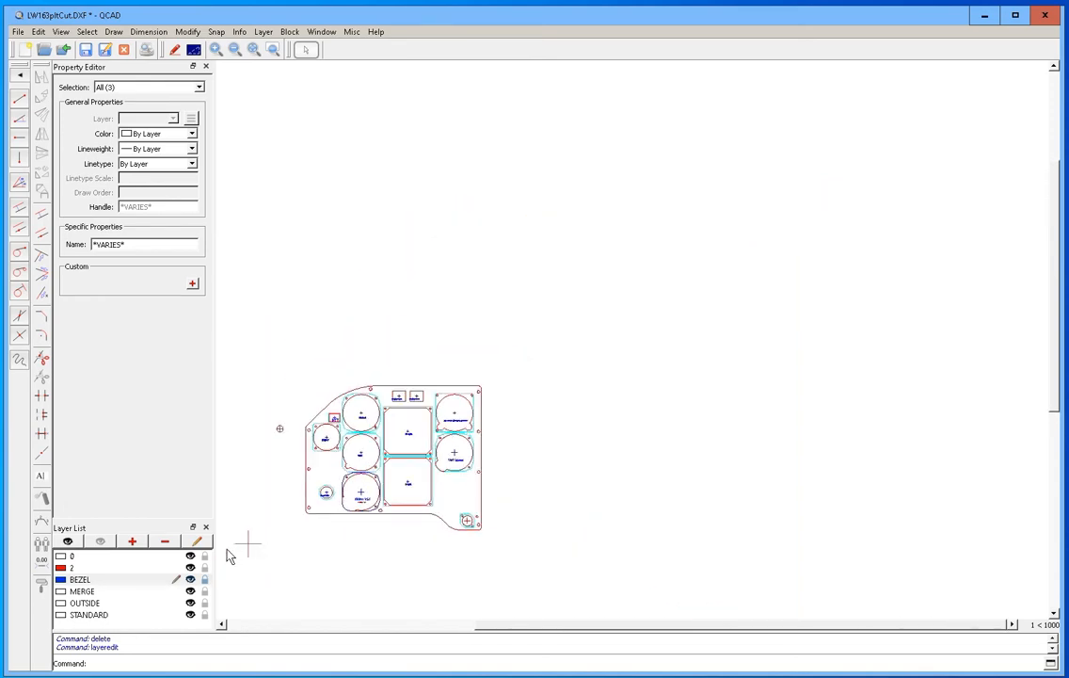
{"action": "scroll", "coordinate": [230, 556], "scroll_direction": "up", "scroll_amount": 4}
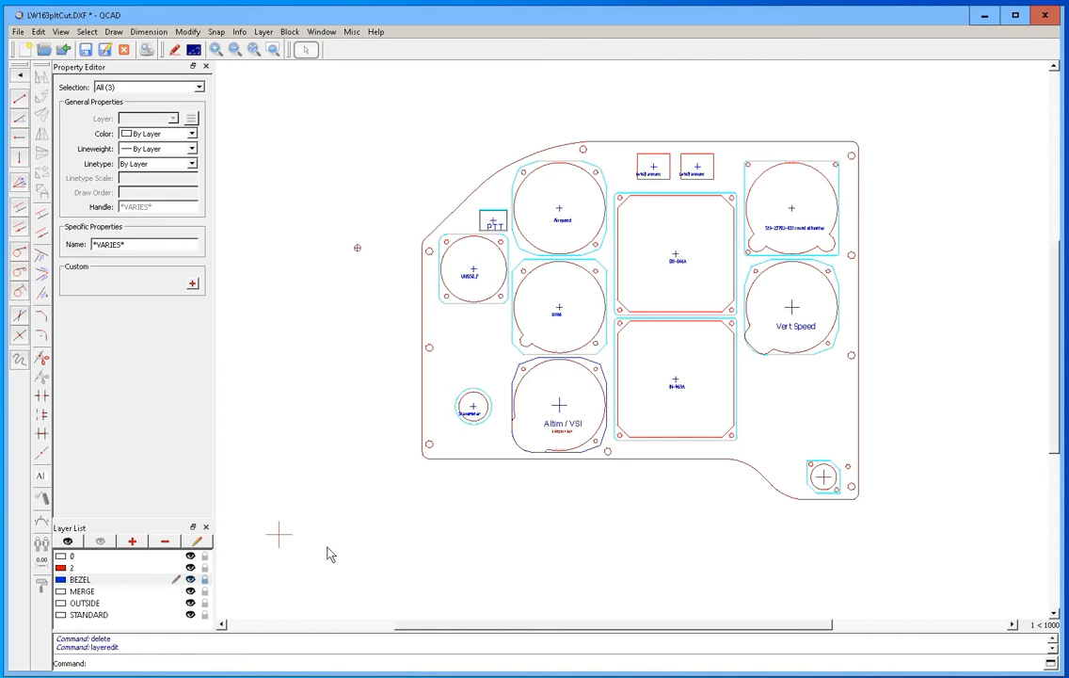
{"action": "left_click", "coordinate": [68, 543]}
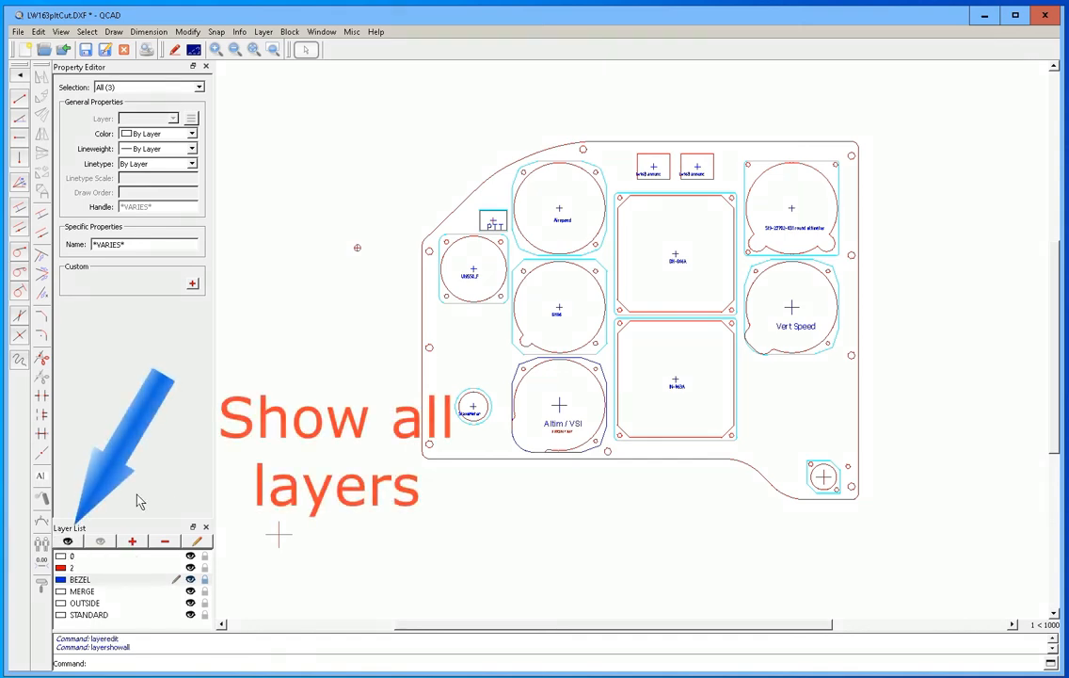
Step: Move the whole panel from the manual intersection of its left and bottom edges to 0,0, deleting the original and keeping layers and attributes
{"action": "mouse_move", "coordinate": [932, 107]}
{"action": "left_mouse_down"}
{"action": "mouse_move", "coordinate": [480, 565]}
{"action": "mouse_move", "coordinate": [342, 551]}
{"action": "mouse_move", "coordinate": [311, 525]}
{"action": "mouse_move", "coordinate": [331, 516]}
{"action": "left_mouse_up"}
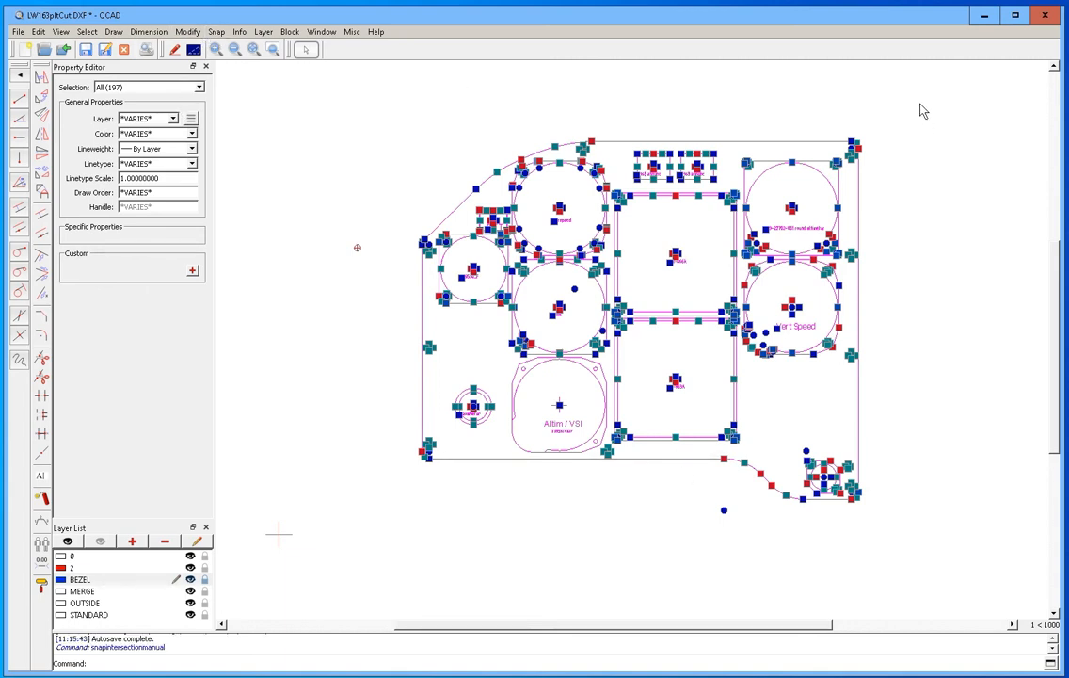
{"action": "left_click", "coordinate": [41, 77]}
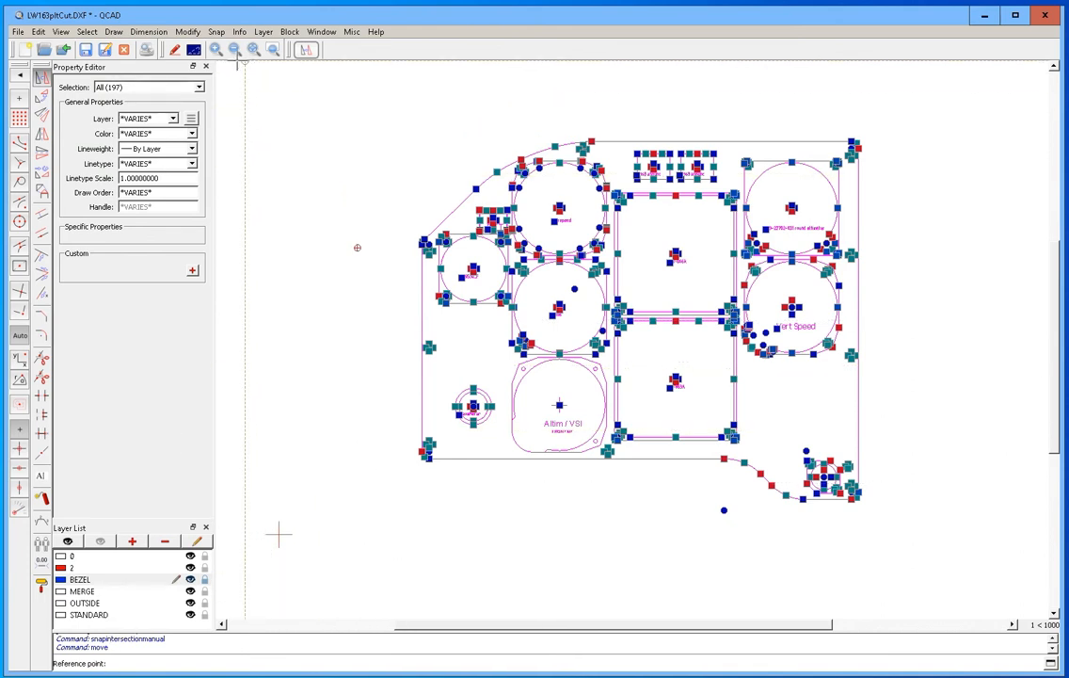
{"action": "left_click", "coordinate": [217, 31]}
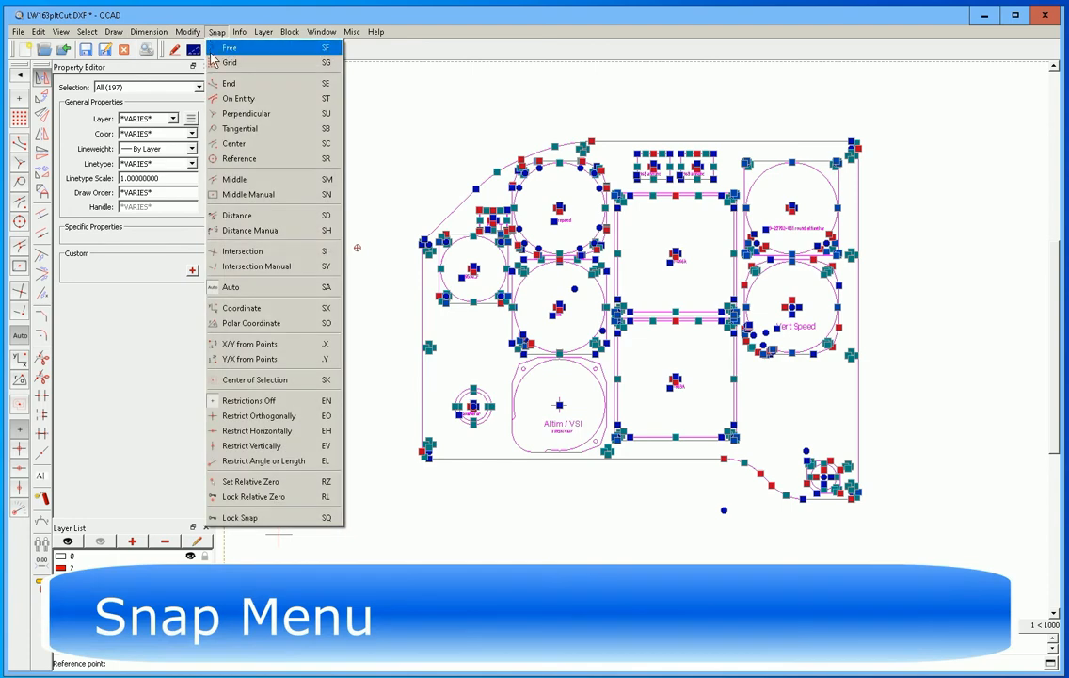
{"action": "left_click", "coordinate": [256, 267]}
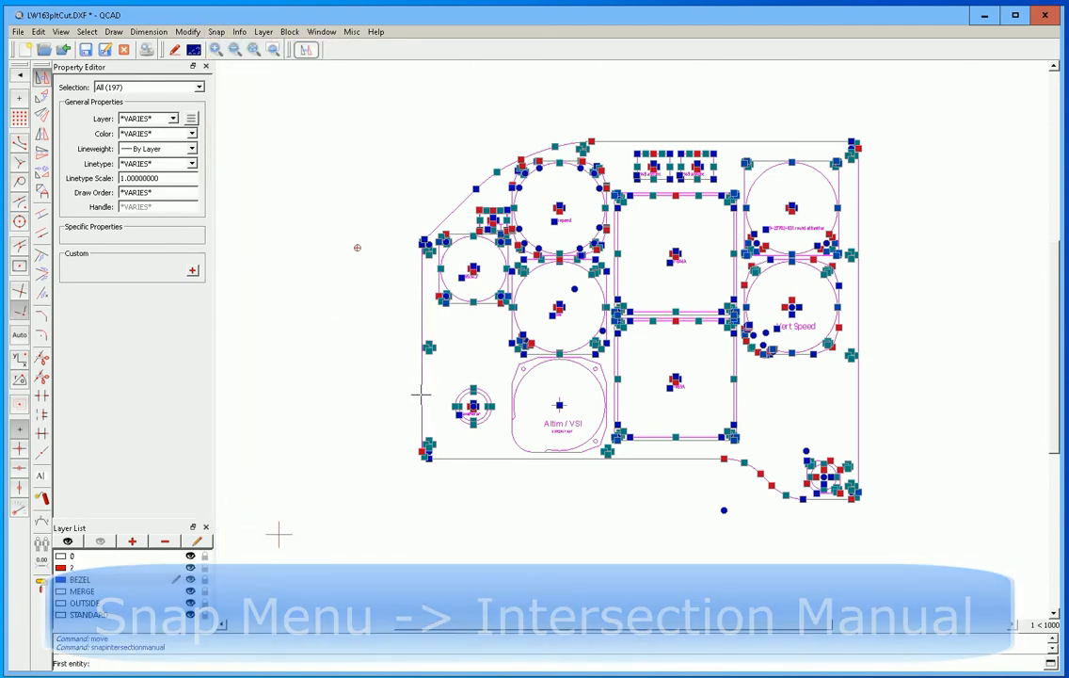
{"action": "left_click", "coordinate": [420, 389]}
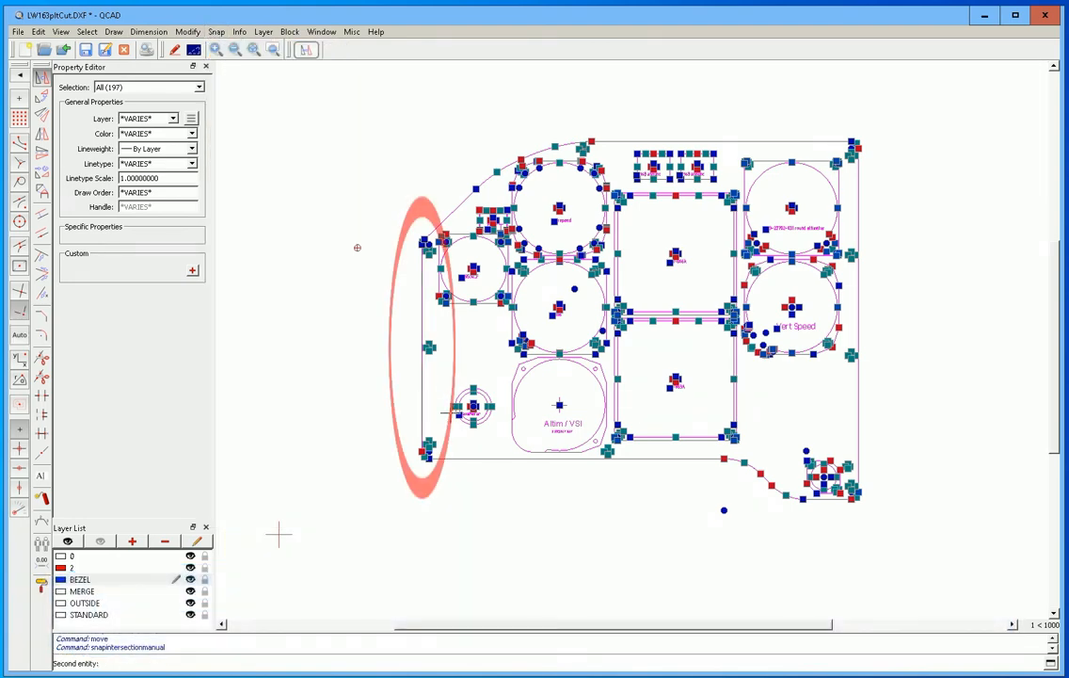
{"action": "left_click", "coordinate": [474, 459]}
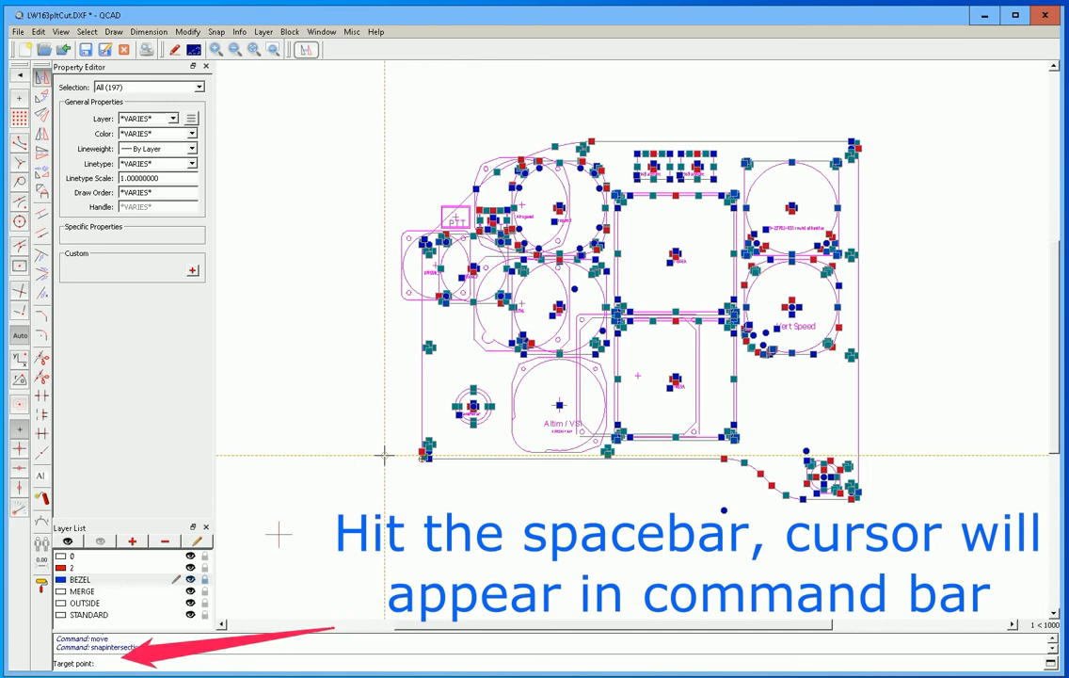
{"action": "type", "text": "0,0"}
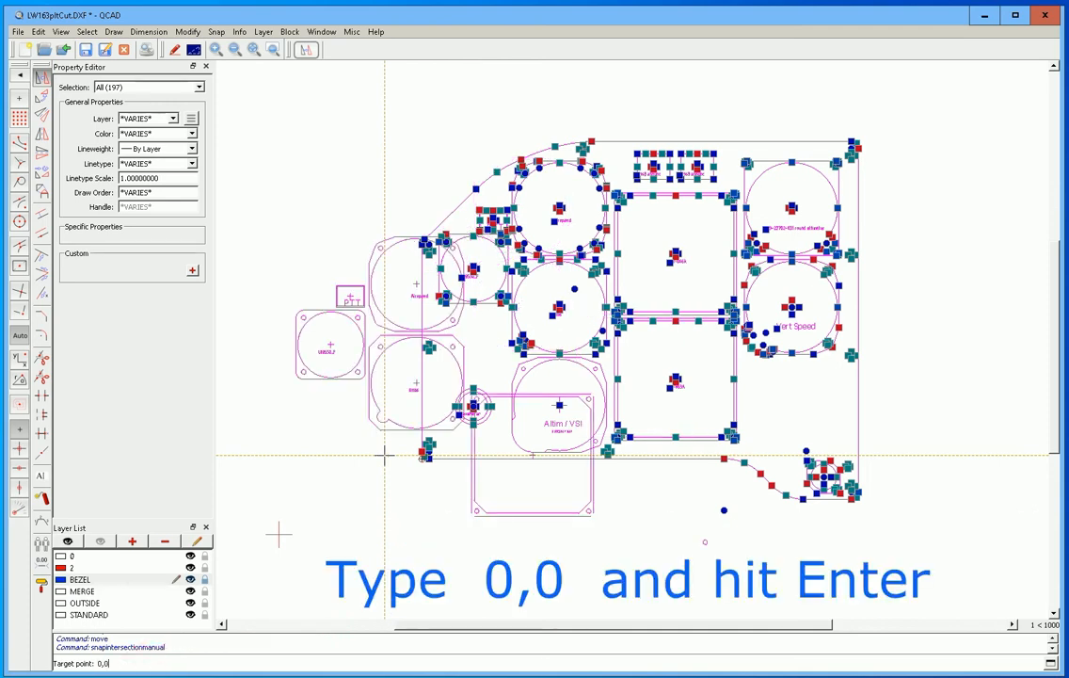
{"action": "key", "text": "Return"}
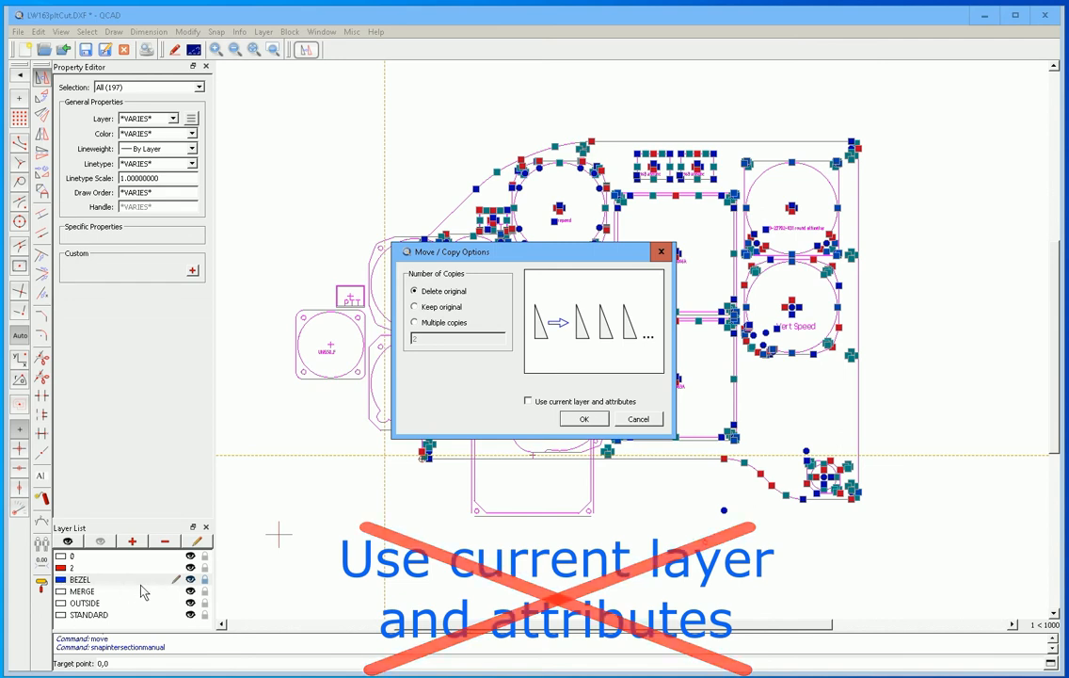
{"action": "left_click", "coordinate": [585, 420]}
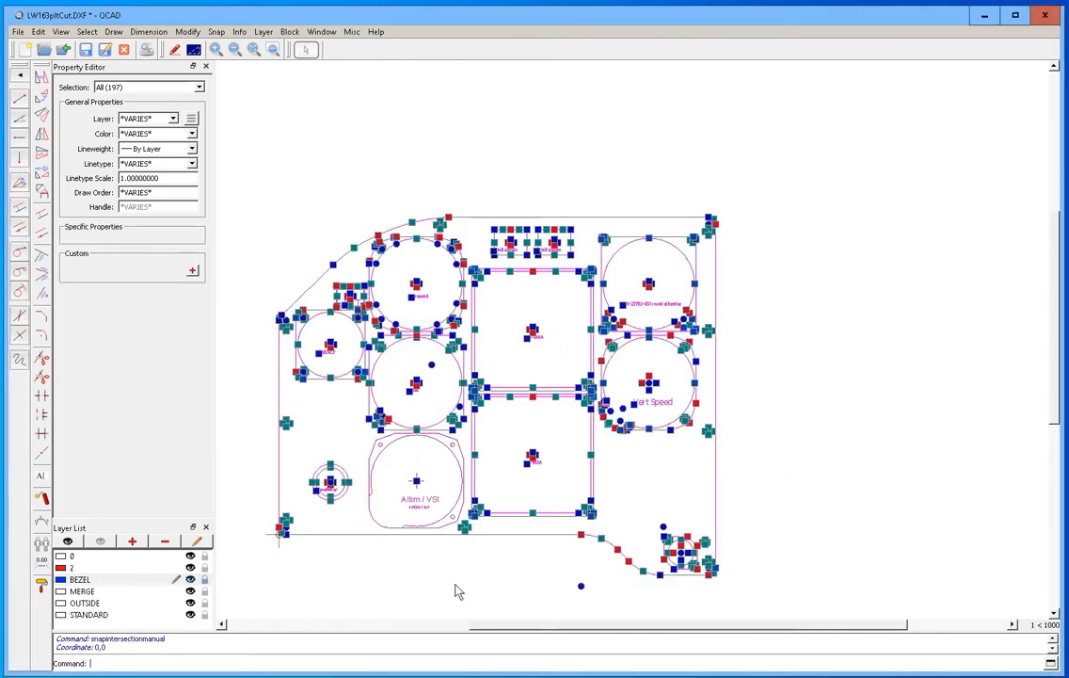
Step: Inspect the panel's lower-left corner at the origin and select the left edge line to check its coordinates
{"action": "scroll", "coordinate": [279, 544], "scroll_direction": "down", "scroll_amount": 3}
{"action": "scroll", "coordinate": [283, 560], "scroll_direction": "up", "scroll_amount": 5}
{"action": "scroll", "coordinate": [286, 552], "scroll_direction": "up", "scroll_amount": 8}
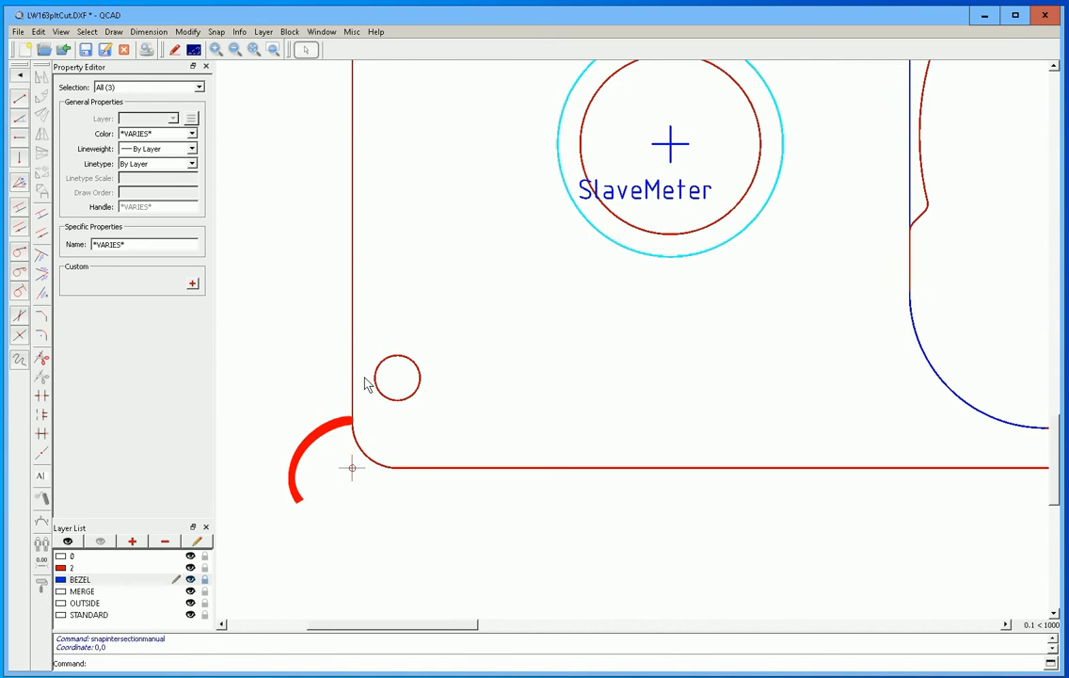
{"action": "scroll", "coordinate": [449, 499], "scroll_direction": "down", "scroll_amount": 8}
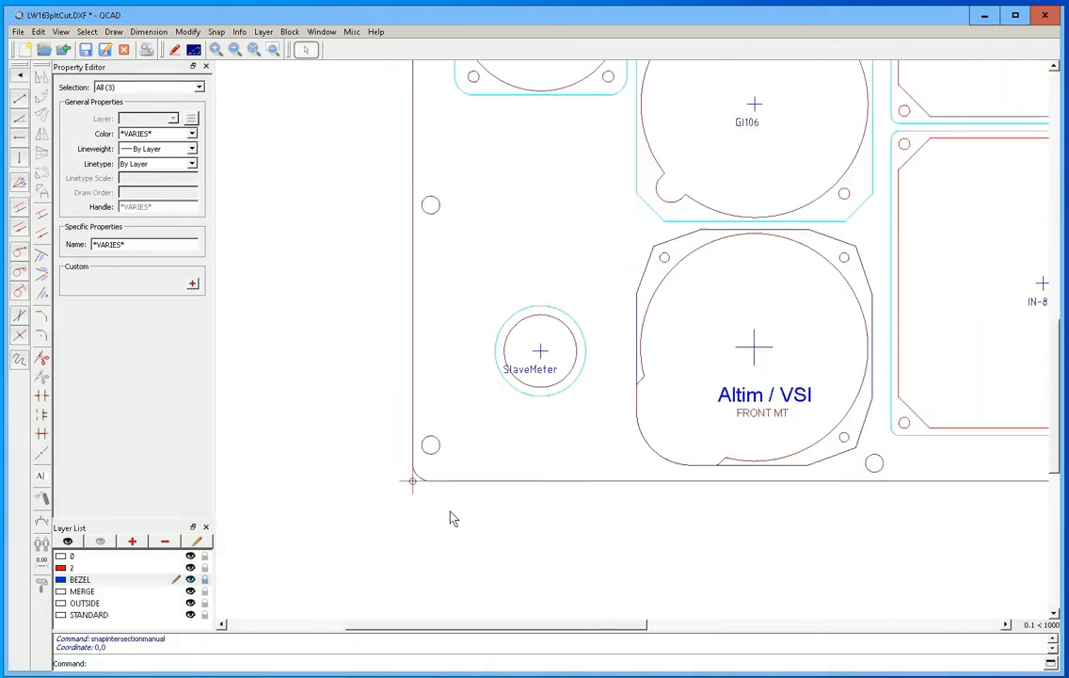
{"action": "scroll", "coordinate": [450, 499], "scroll_direction": "down", "scroll_amount": 1}
{"action": "left_click", "coordinate": [437, 420]}
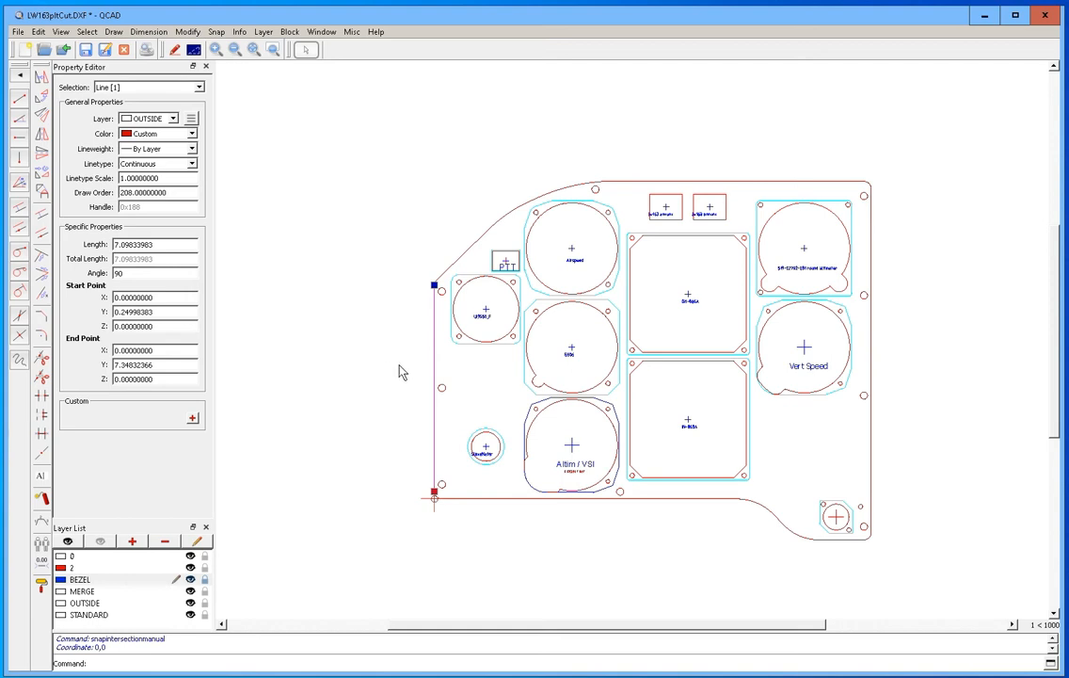
Step: Check the lineweight property of the panel's left edge line and review the settings of its OUTSIDE layer
{"action": "left_click", "coordinate": [192, 150]}
{"action": "left_click", "coordinate": [346, 183]}
{"action": "left_click", "coordinate": [345, 183]}
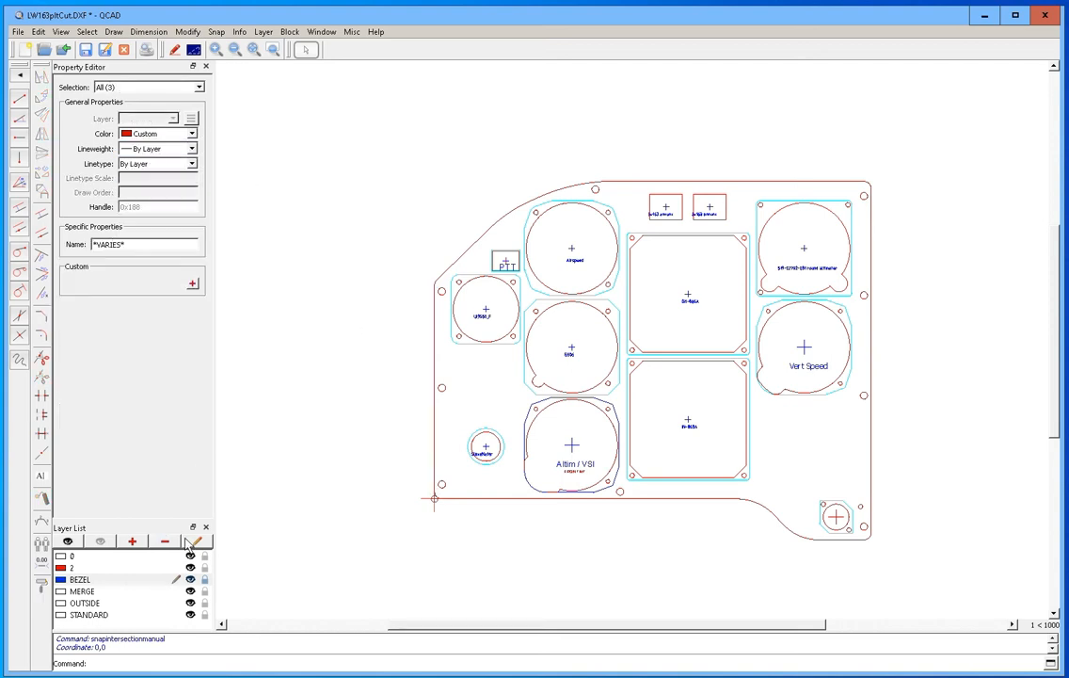
{"action": "left_click", "coordinate": [438, 404]}
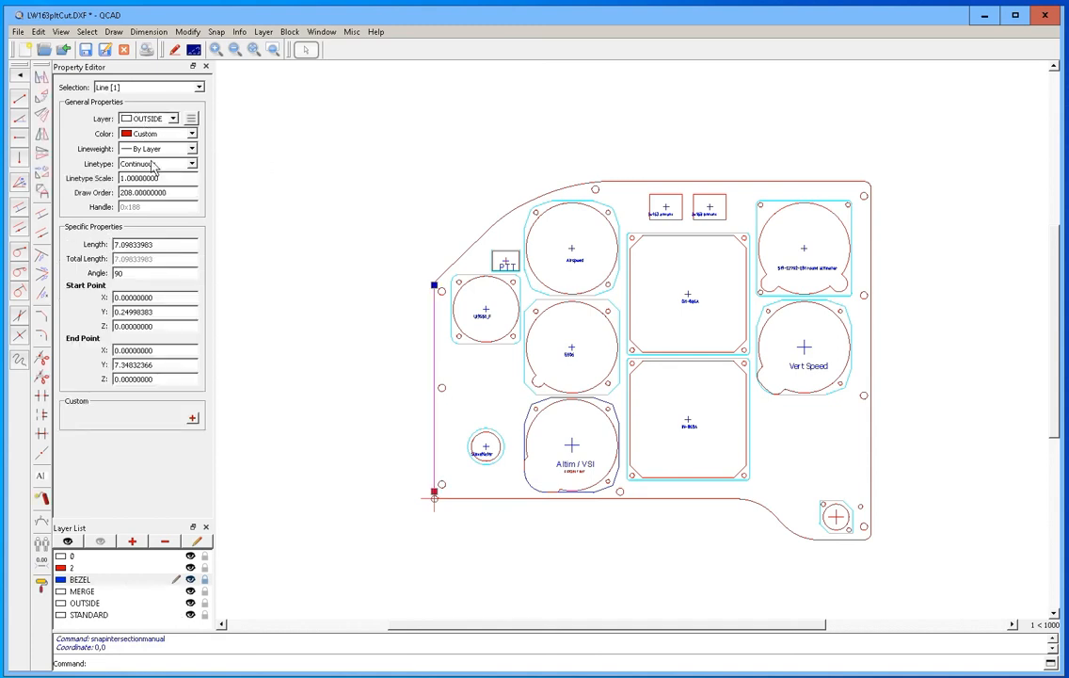
{"action": "left_click", "coordinate": [102, 603]}
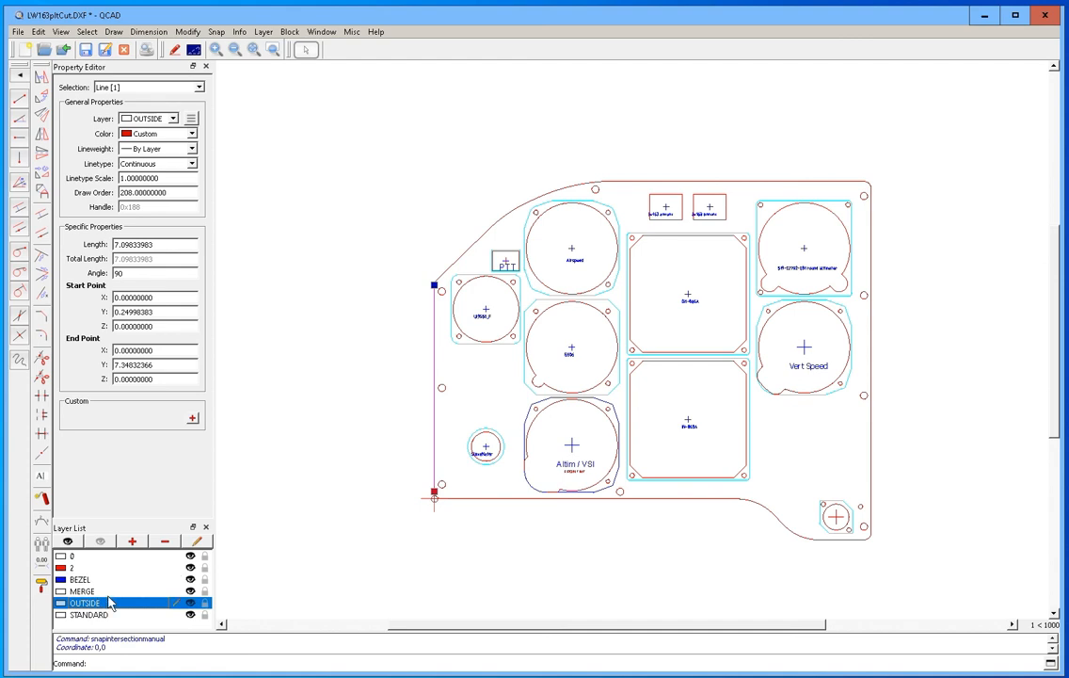
{"action": "left_click", "coordinate": [197, 542]}
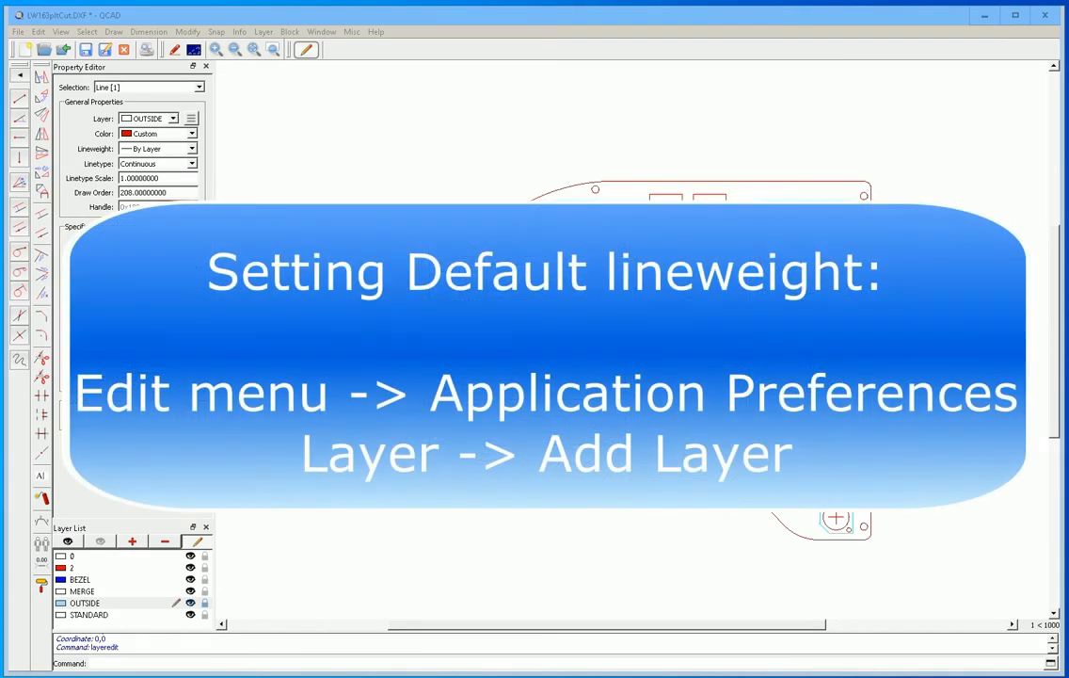
{"action": "left_click", "coordinate": [602, 411]}
Step: Examine the panel outline and cutouts up close, and select the top edge line to view its properties
{"action": "scroll", "coordinate": [797, 586], "scroll_direction": "up", "scroll_amount": 2}
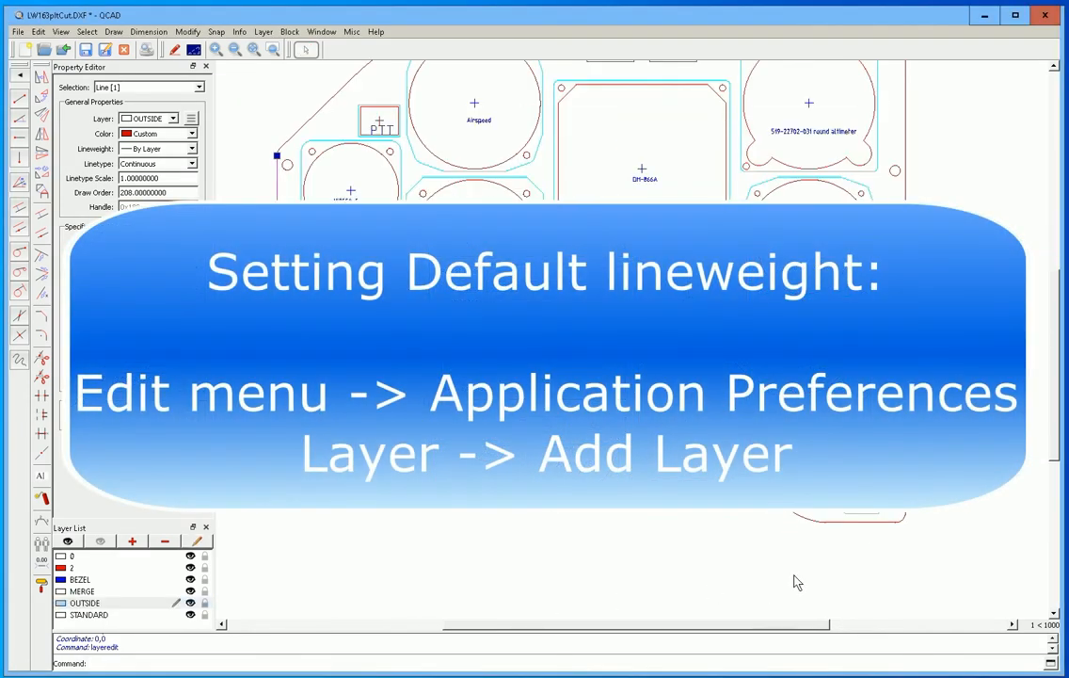
{"action": "scroll", "coordinate": [797, 577], "scroll_direction": "down", "scroll_amount": 1}
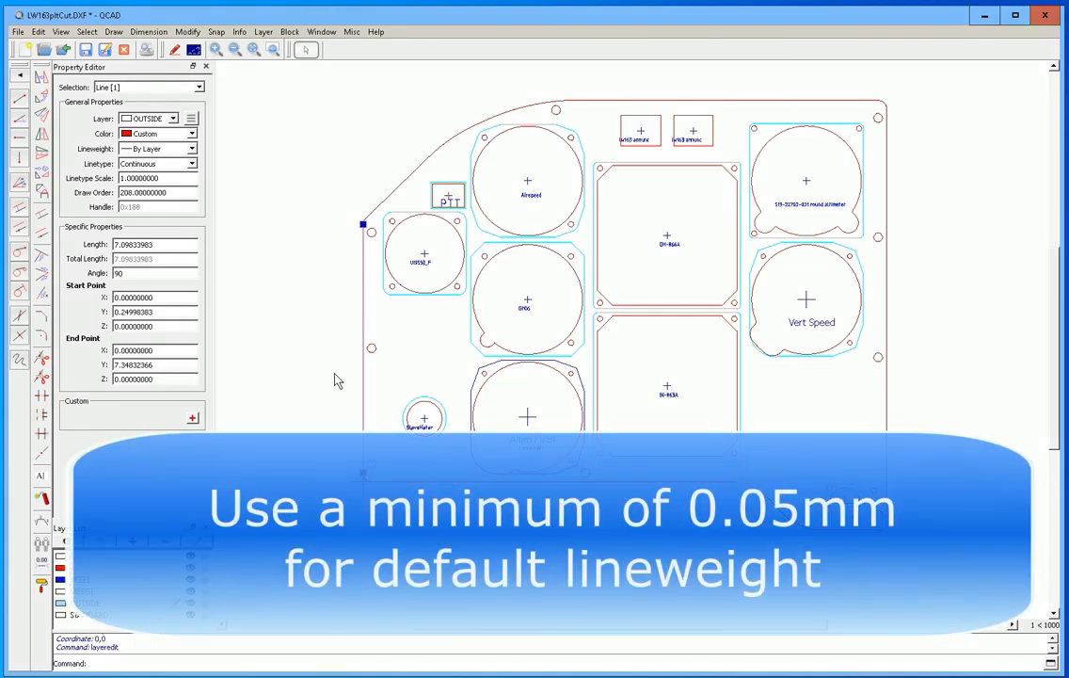
{"action": "scroll", "coordinate": [369, 427], "scroll_direction": "up", "scroll_amount": 2}
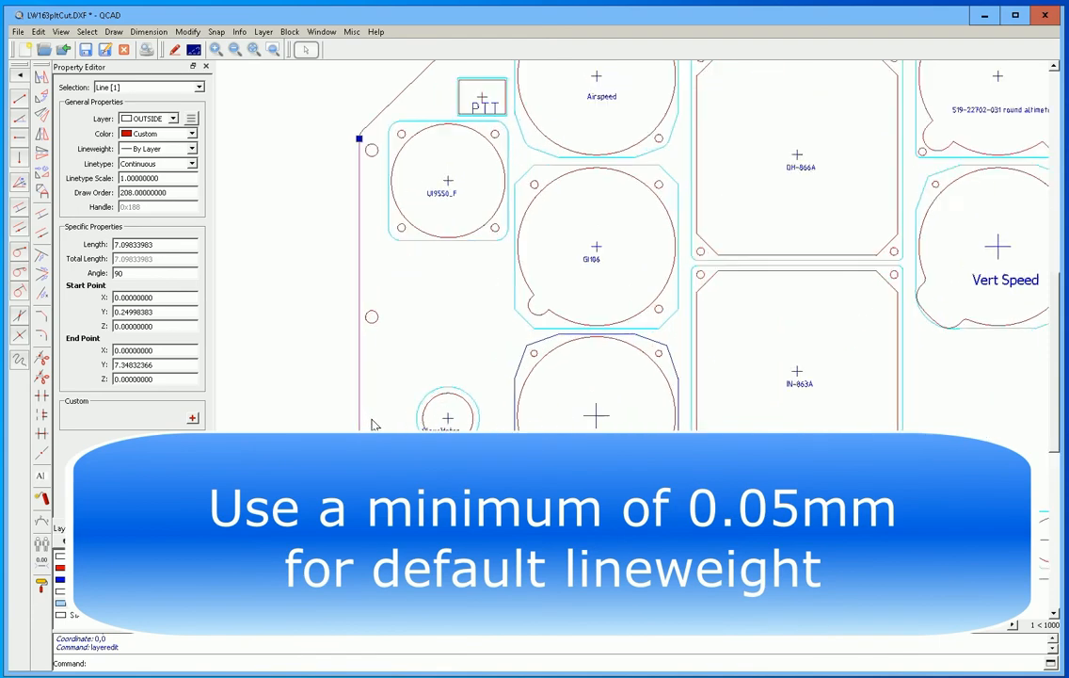
{"action": "scroll", "coordinate": [367, 422], "scroll_direction": "down", "scroll_amount": 1}
{"action": "scroll", "coordinate": [358, 410], "scroll_direction": "up", "scroll_amount": 1}
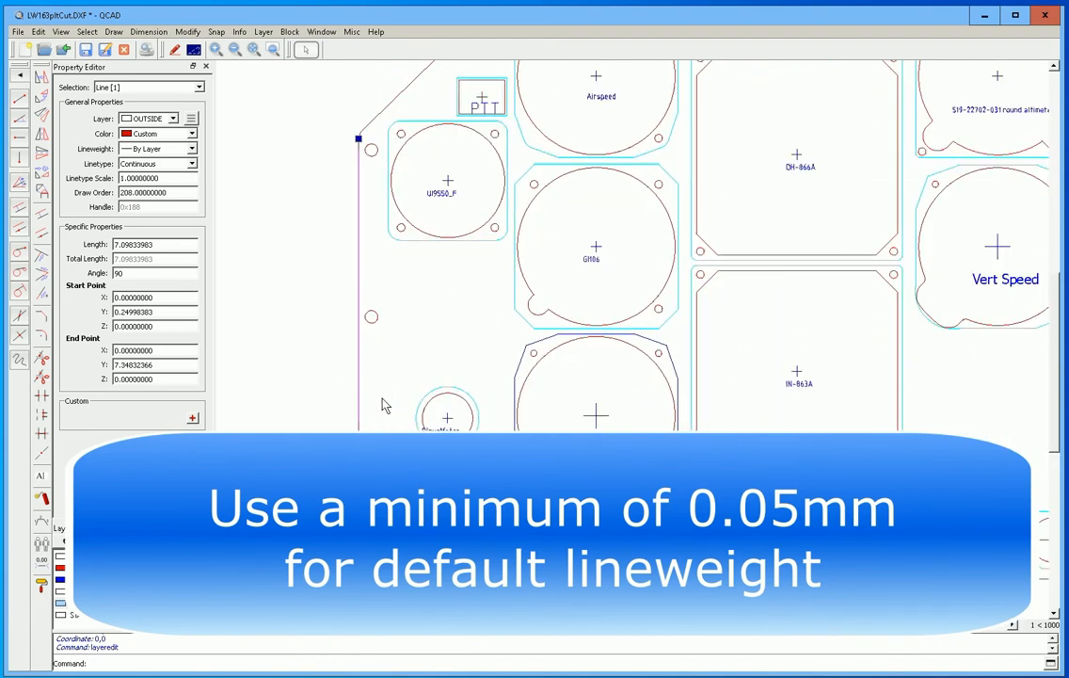
{"action": "scroll", "coordinate": [384, 405], "scroll_direction": "down", "scroll_amount": 1}
{"action": "left_click", "coordinate": [683, 95]}
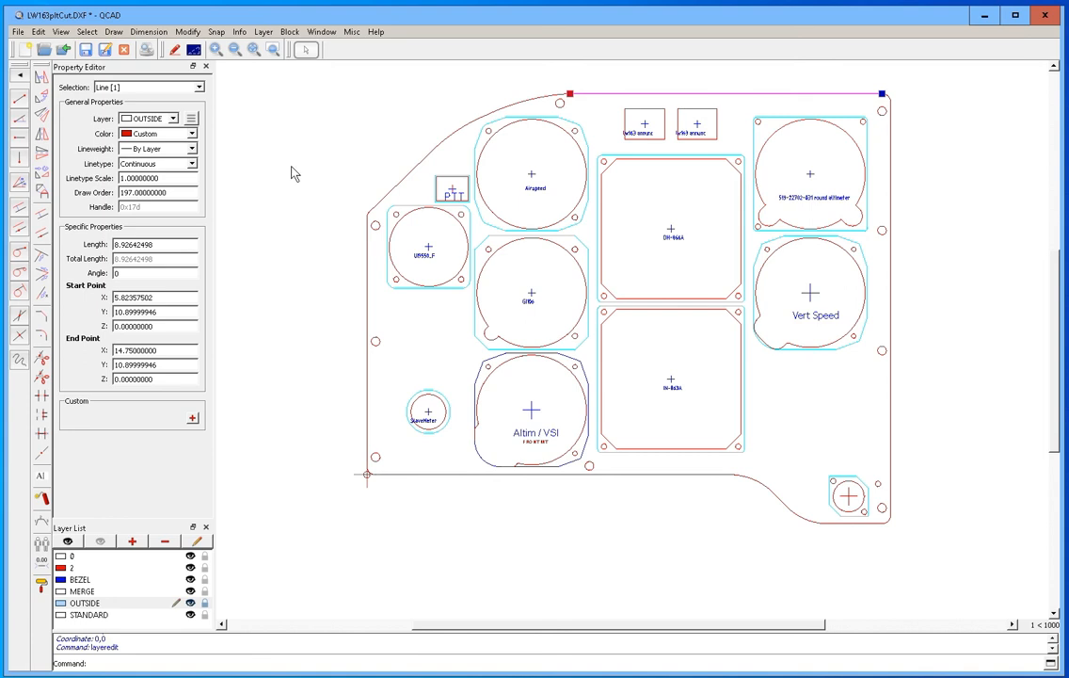
Step: Save the panel drawing, switch to AvCAM and open LW163pltCut.DXF from the aircraft/Beech/90 drawings folder
{"action": "left_click", "coordinate": [86, 50]}
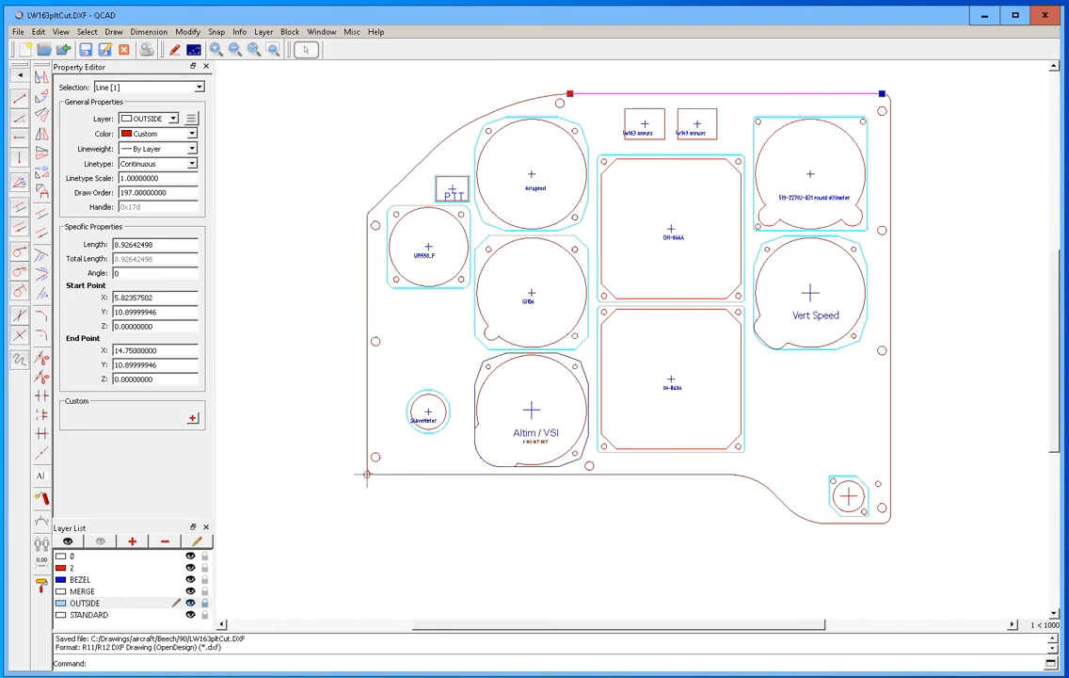
{"action": "left_click_drag", "start_coordinate": [0, 90], "coordinate": [690, 87]}
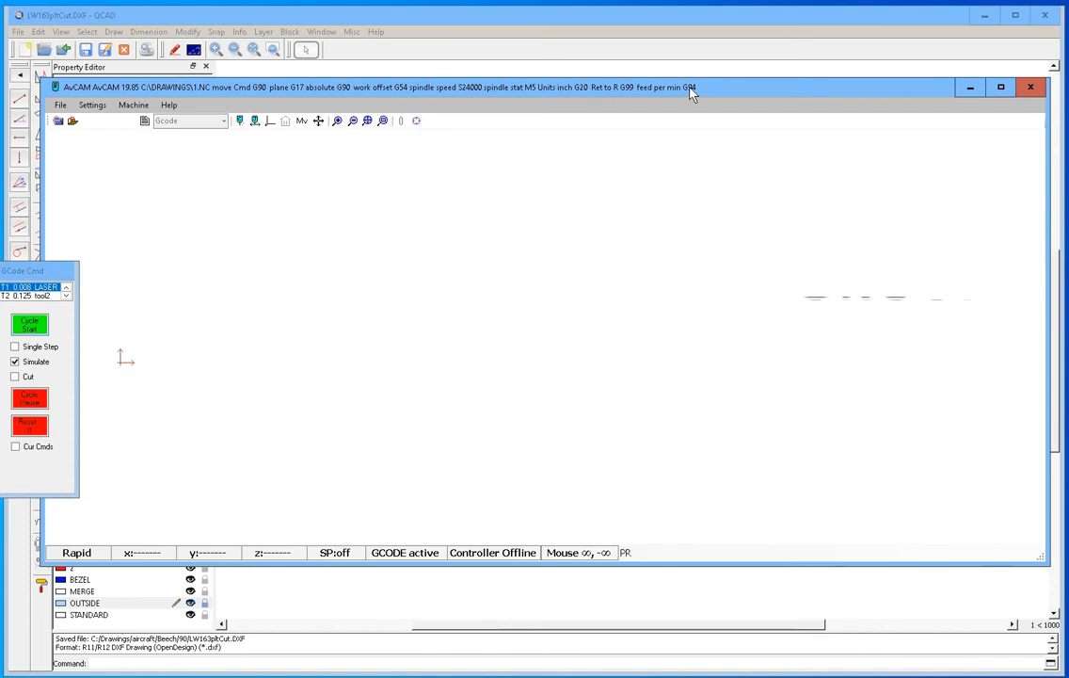
{"action": "left_click", "coordinate": [60, 105]}
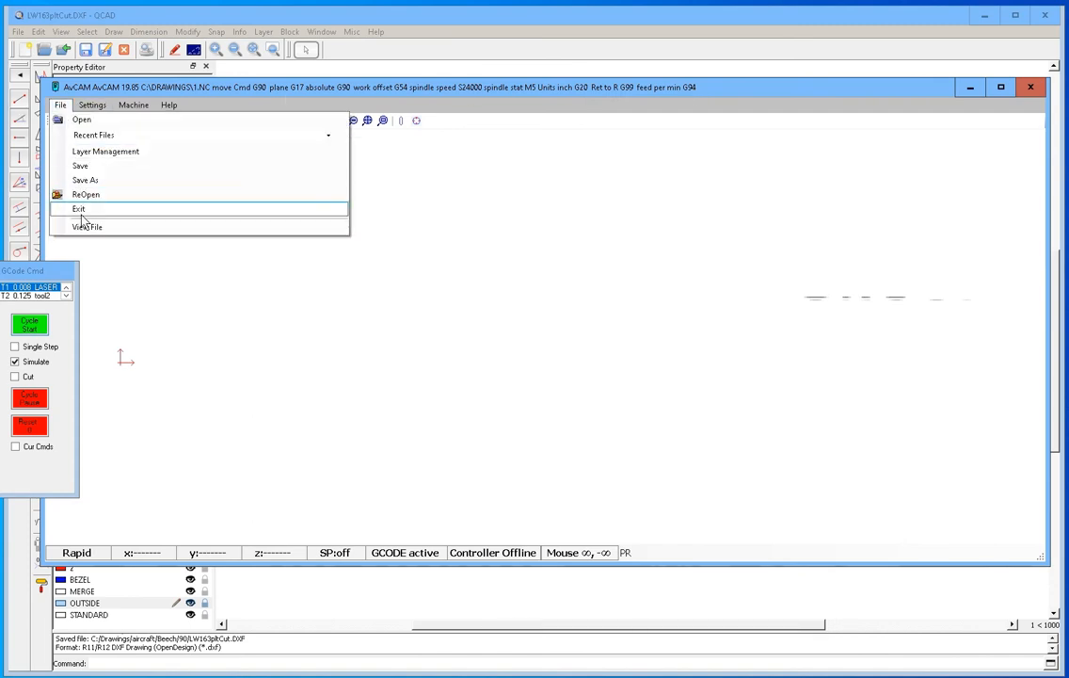
{"action": "left_click", "coordinate": [81, 119]}
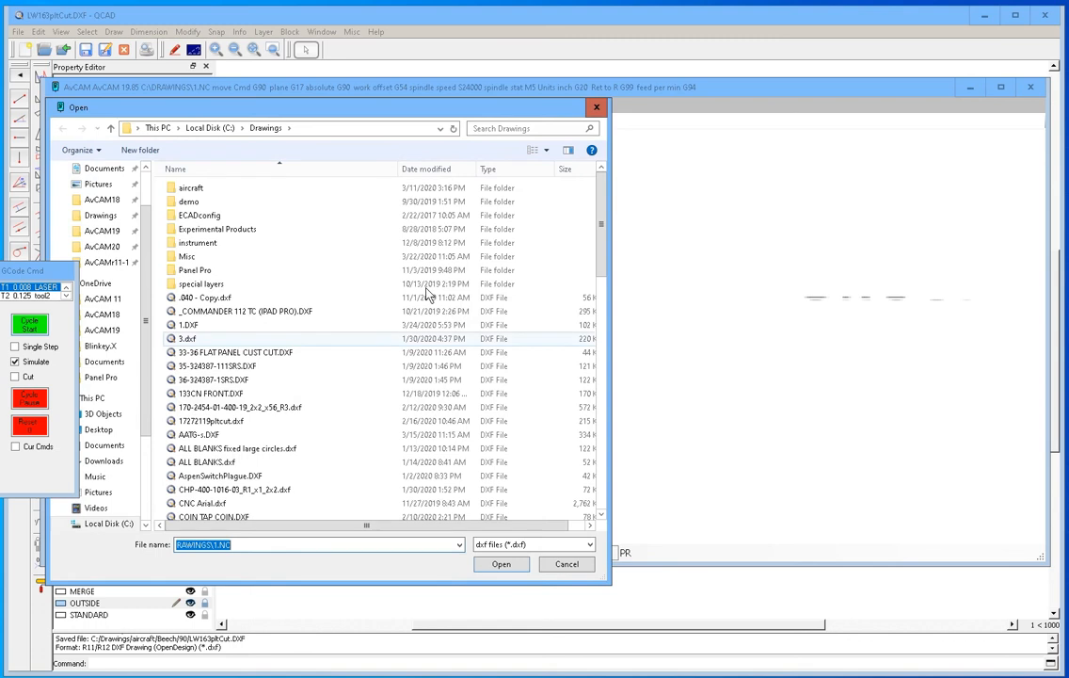
{"action": "double_click", "coordinate": [205, 188]}
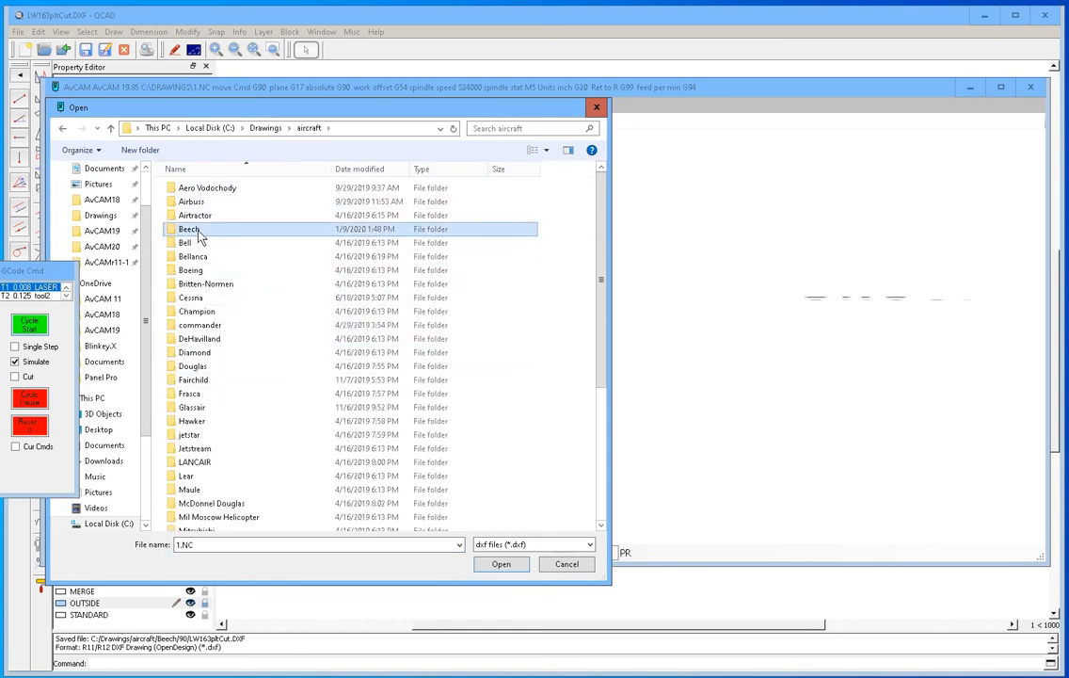
{"action": "double_click", "coordinate": [199, 231]}
{"action": "double_click", "coordinate": [193, 243]}
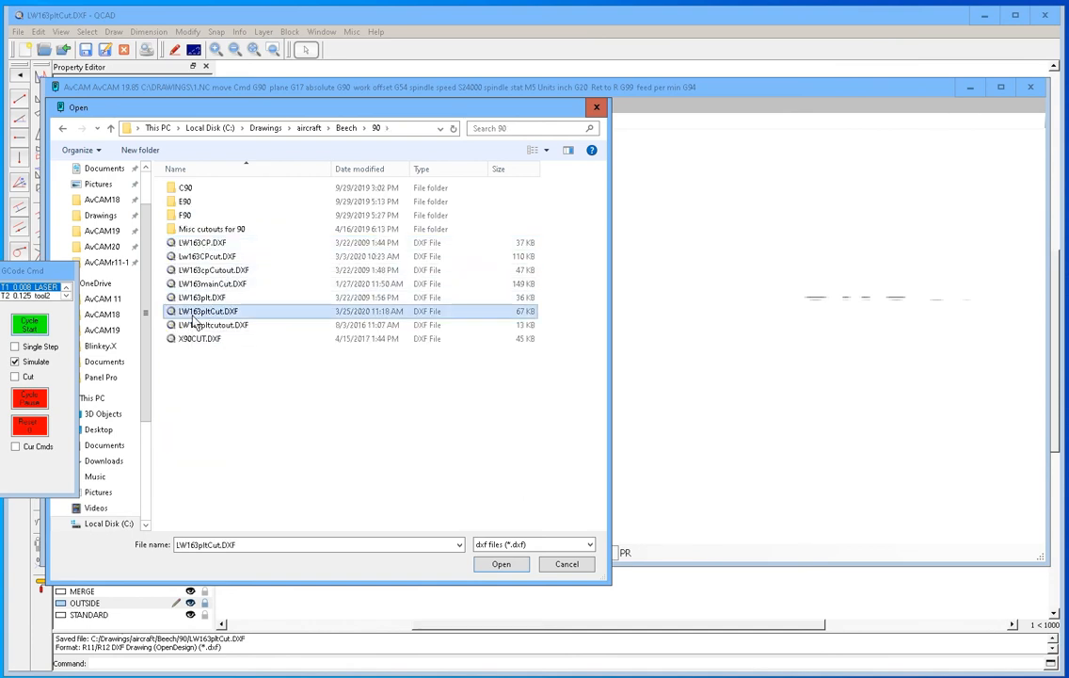
{"action": "double_click", "coordinate": [200, 311]}
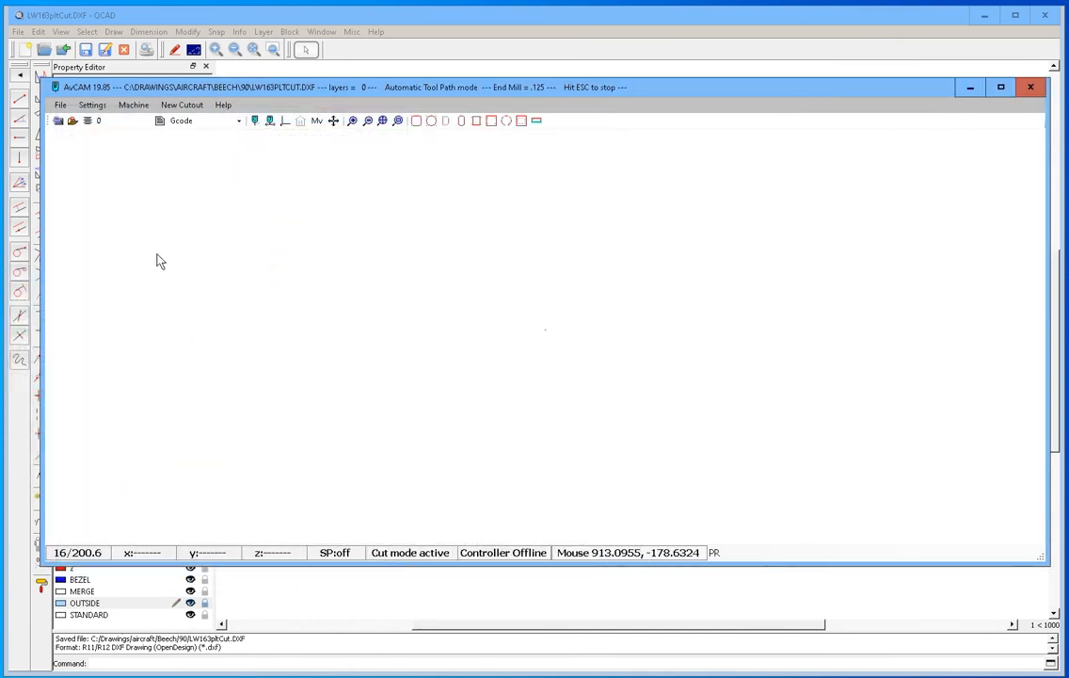
Step: Set layers 2 and OUTSIDE as the selected layers of the panel file, leaving out layer 0
{"action": "left_click", "coordinate": [90, 123]}
{"action": "left_click_drag", "start_coordinate": [874, 112], "coordinate": [206, 156]}
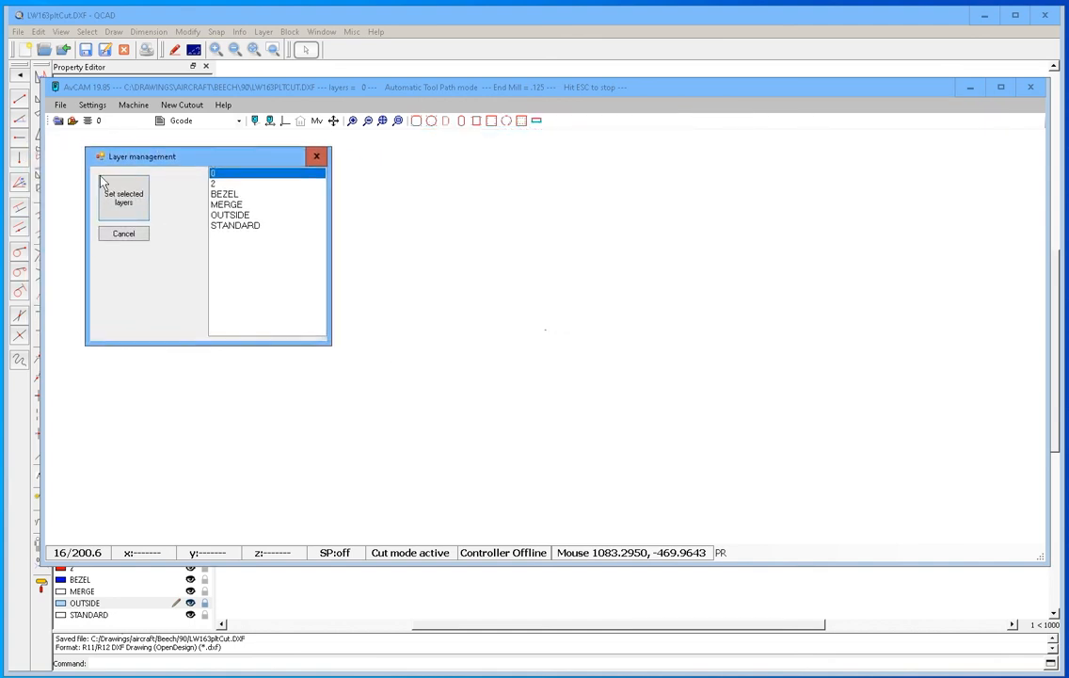
{"action": "left_click", "coordinate": [222, 184]}
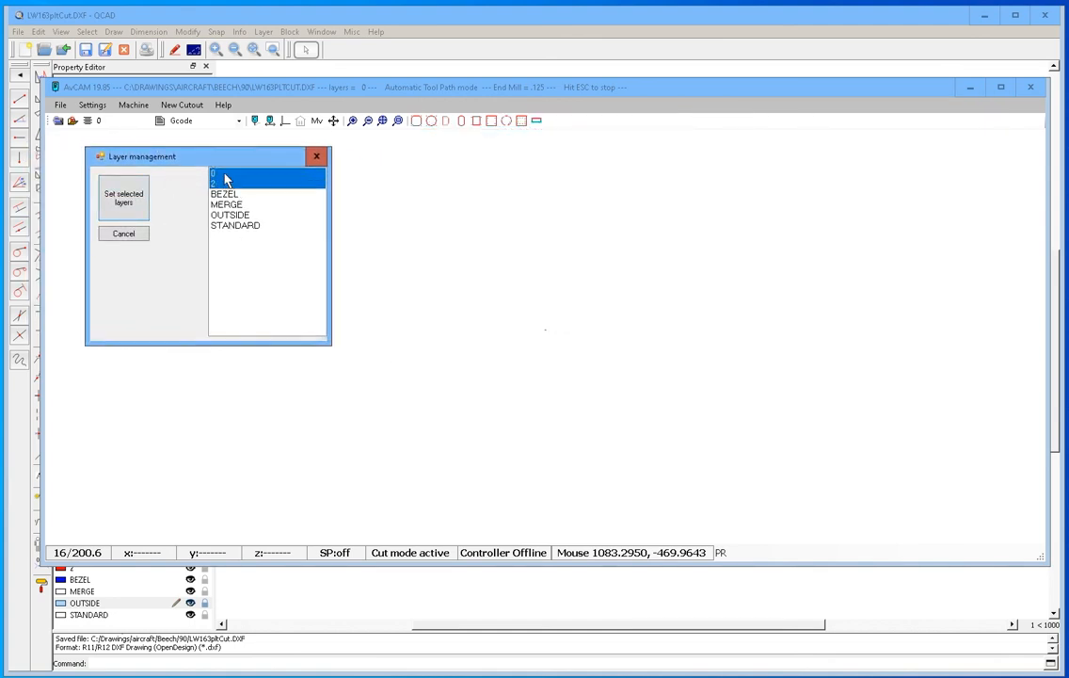
{"action": "left_click", "coordinate": [225, 179]}
{"action": "left_click", "coordinate": [221, 215]}
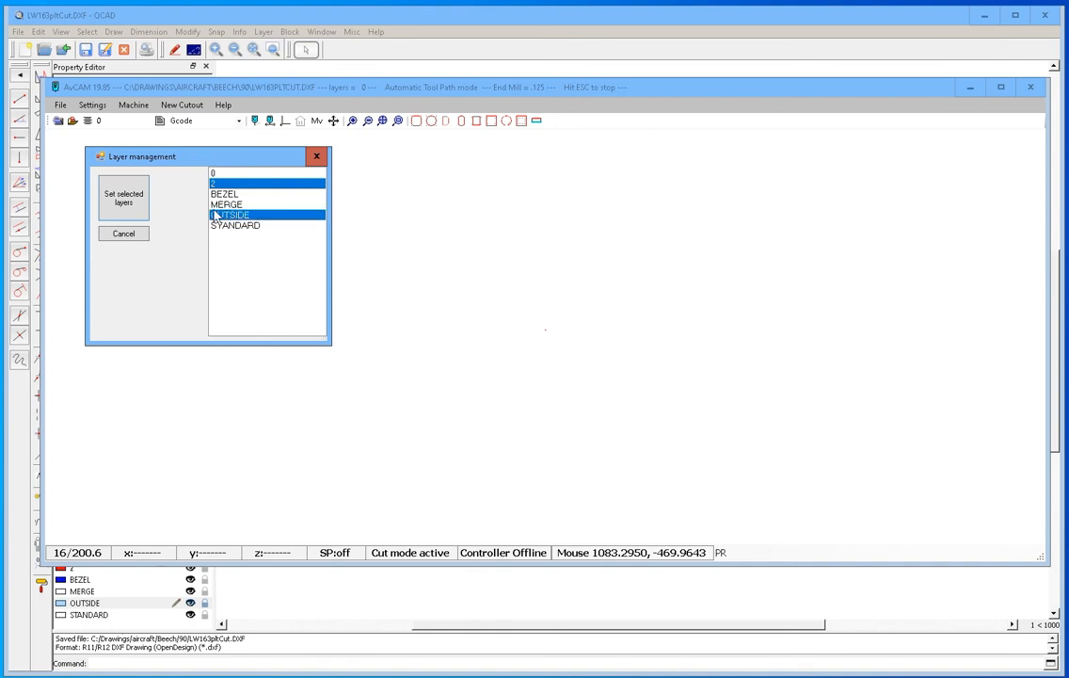
{"action": "left_click", "coordinate": [130, 195]}
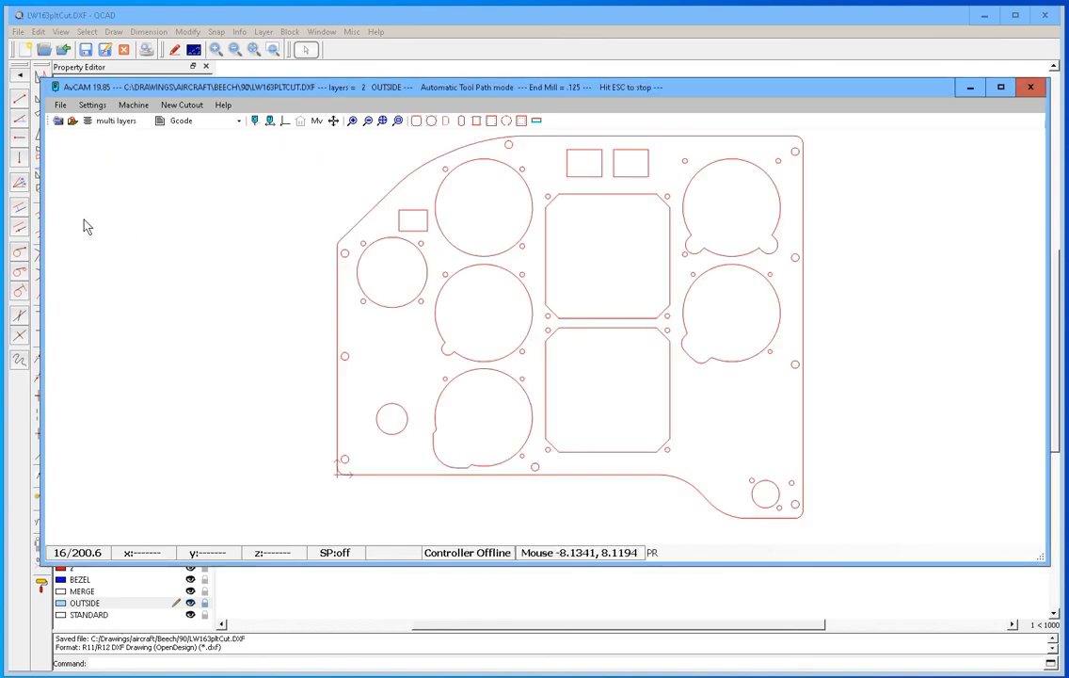
Step: Inspect the panel outline, its cutouts and the lower-left corner at the origin in AvCAM
{"action": "scroll", "coordinate": [350, 457], "scroll_direction": "up", "scroll_amount": 1}
{"action": "scroll", "coordinate": [351, 462], "scroll_direction": "up", "scroll_amount": 3}
{"action": "scroll", "coordinate": [345, 506], "scroll_direction": "up", "scroll_amount": 2}
{"action": "scroll", "coordinate": [395, 494], "scroll_direction": "down", "scroll_amount": 3}
{"action": "scroll", "coordinate": [401, 513], "scroll_direction": "down", "scroll_amount": 5}
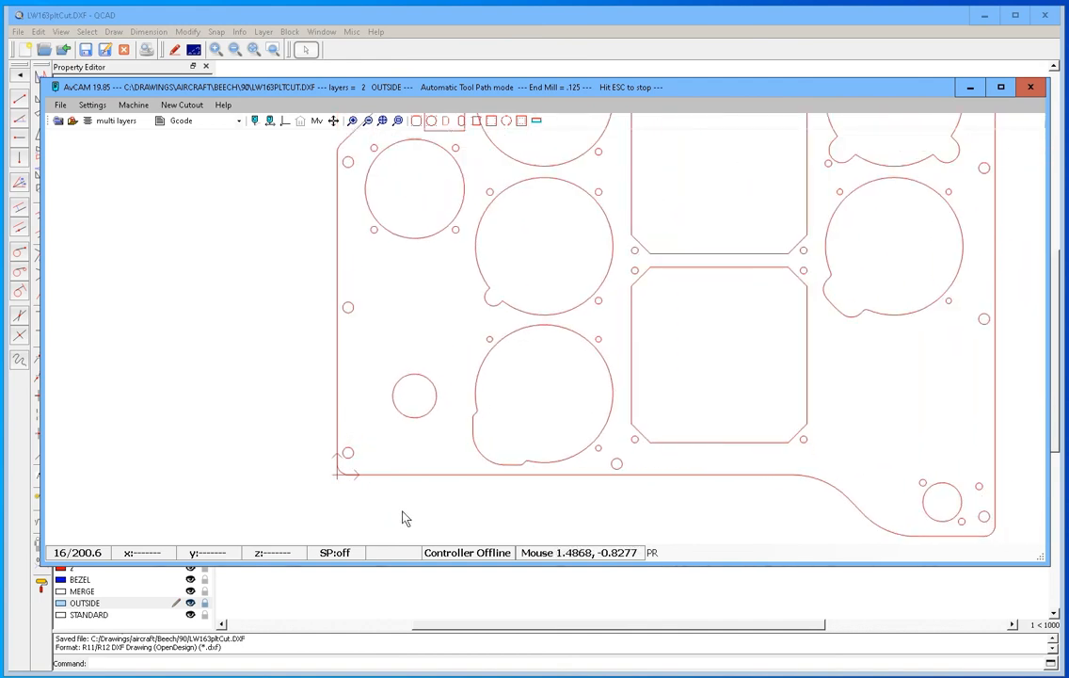
{"action": "scroll", "coordinate": [402, 513], "scroll_direction": "down", "scroll_amount": 3}
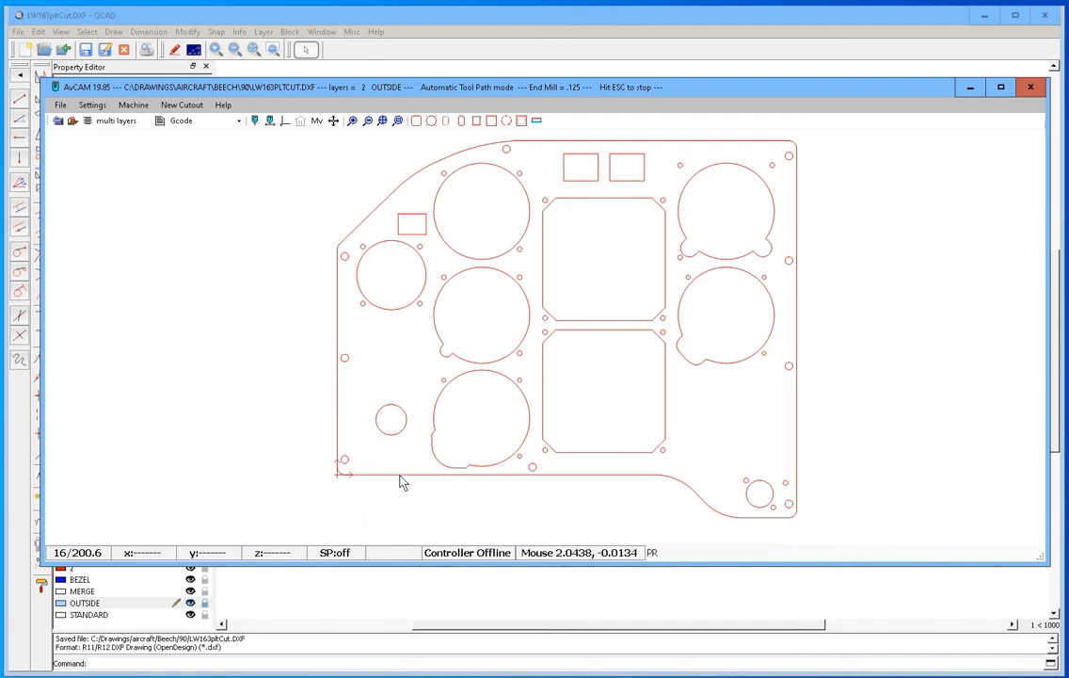
{"action": "scroll", "coordinate": [399, 482], "scroll_direction": "down", "scroll_amount": 2}
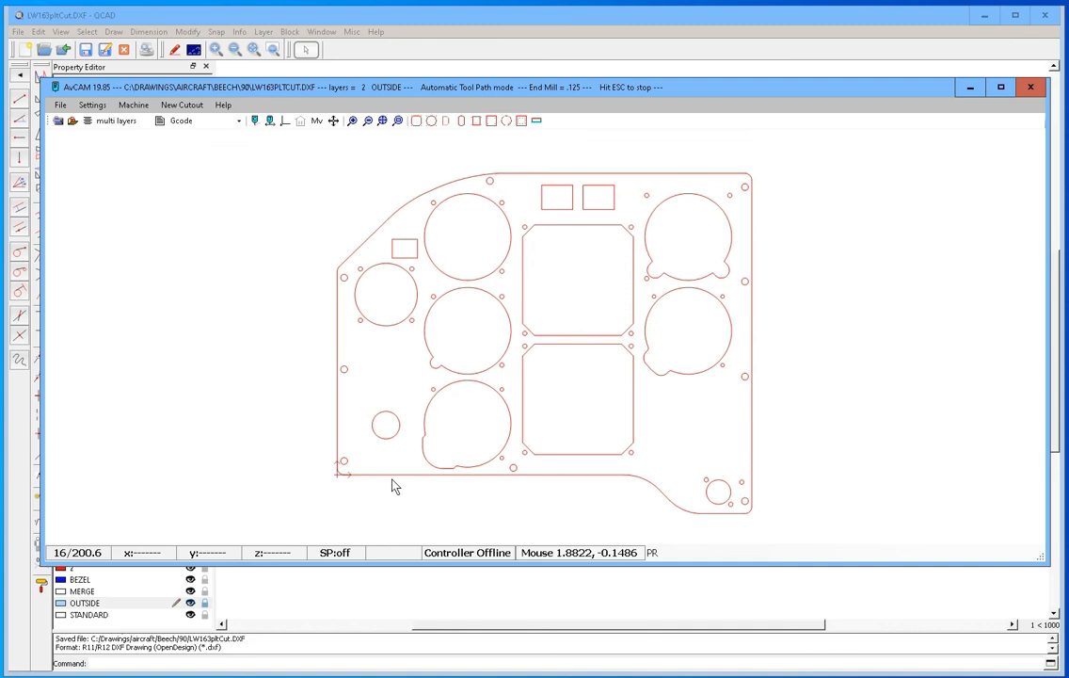